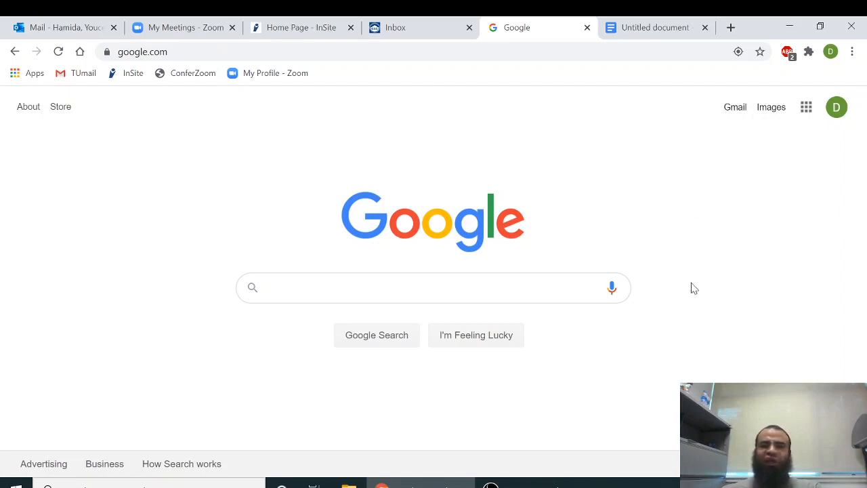
# Step: Open Google Sheets from the Google home page, create a blank spreadsheet and select cell A2
pyautogui.click(804, 114)
pyautogui.scroll(-4, 735, 254)
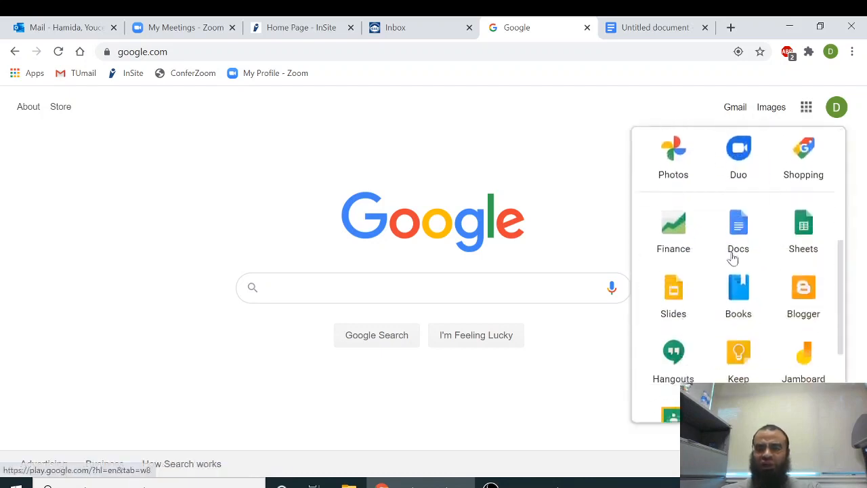
pyautogui.click(805, 231)
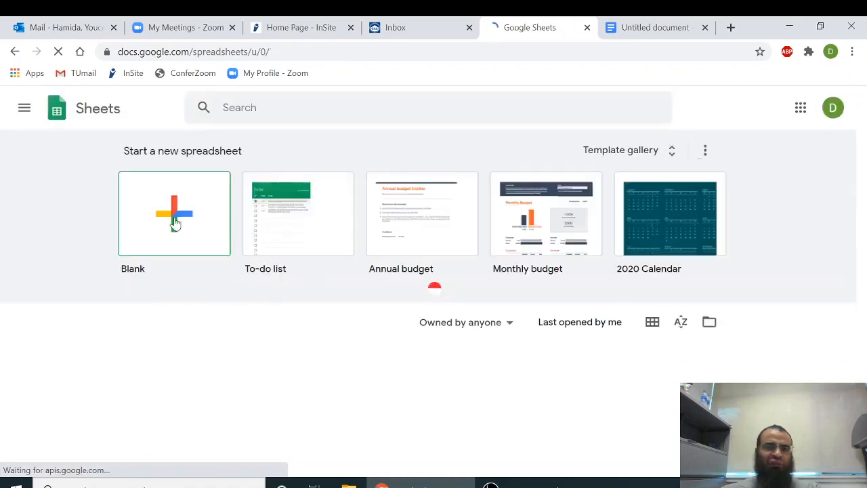
pyautogui.click(175, 223)
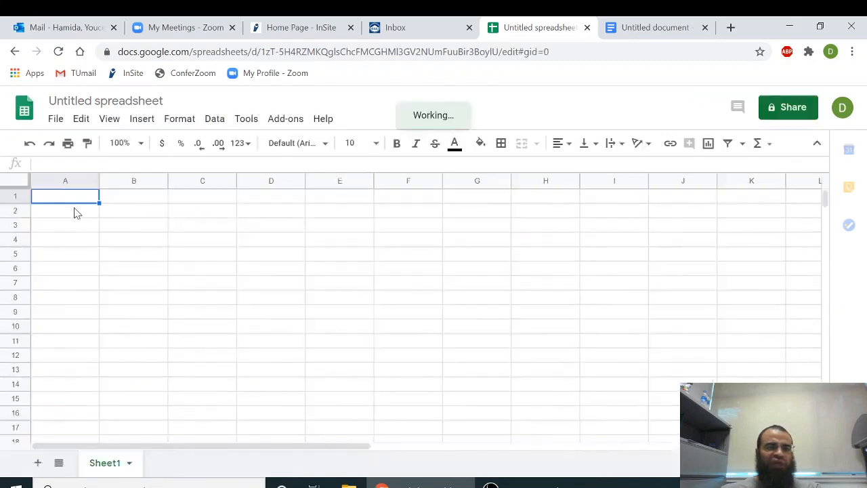
pyautogui.click(76, 211)
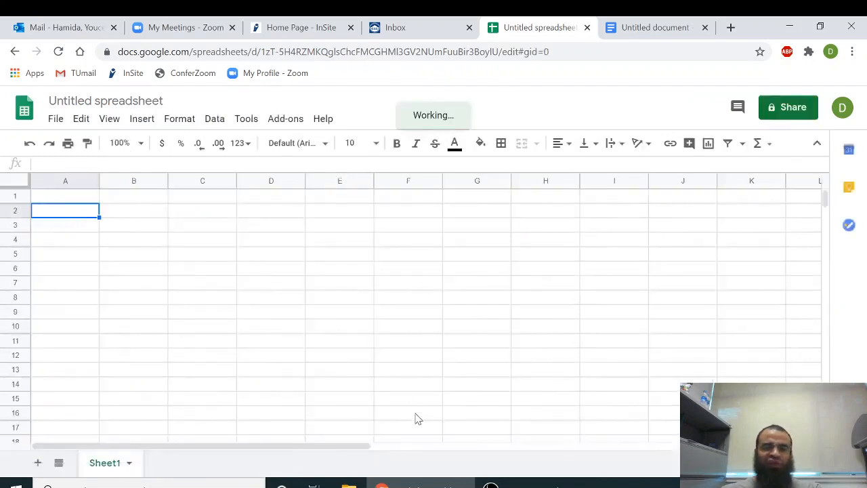
# Step: Switch to the untitled Google Docs document and insert an equation beginning x_f = x_i + v_i t +
pyautogui.click(637, 28)
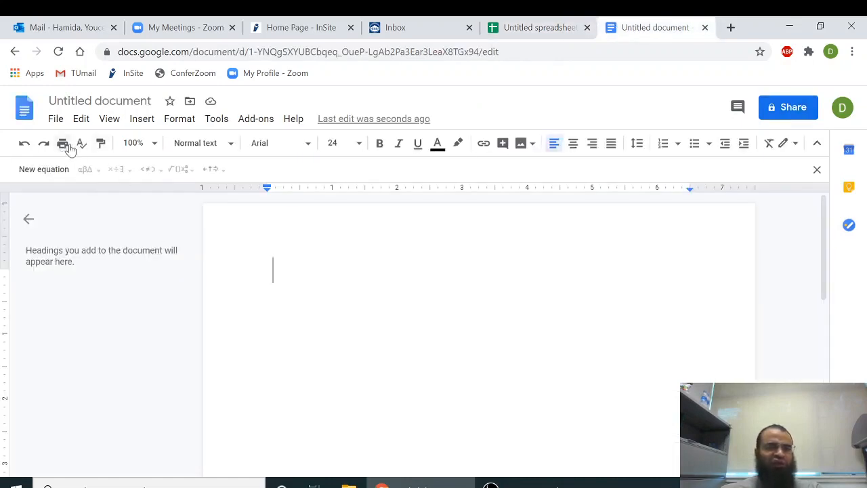
pyautogui.click(144, 120)
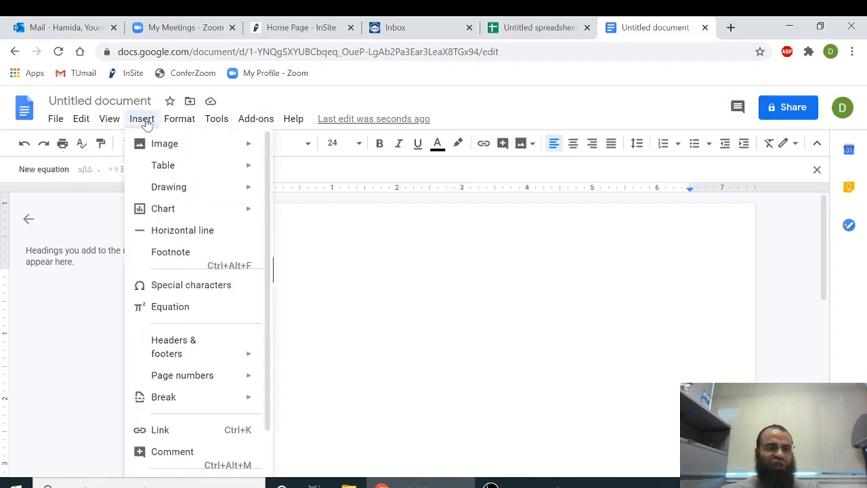
pyautogui.click(172, 312)
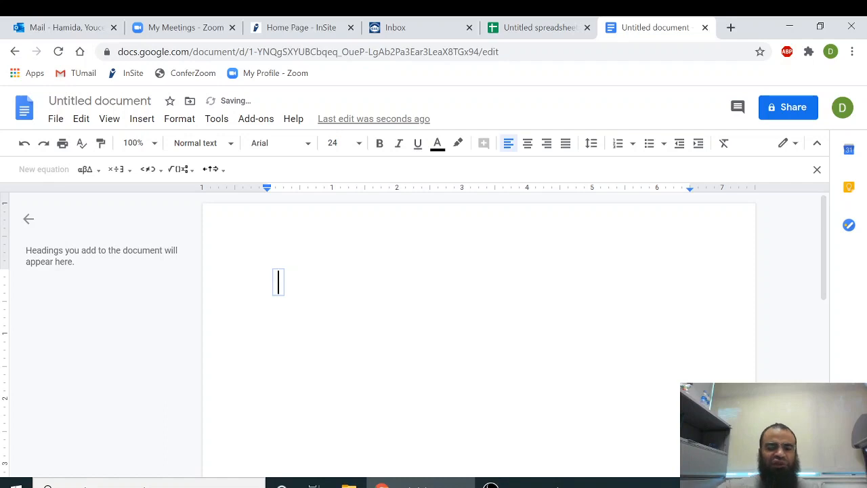
pyautogui.write('x_')
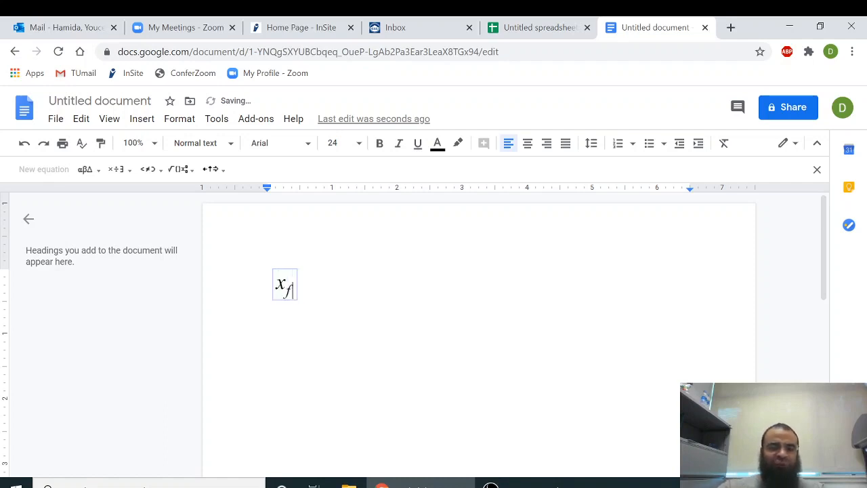
pyautogui.write('f = x_i')
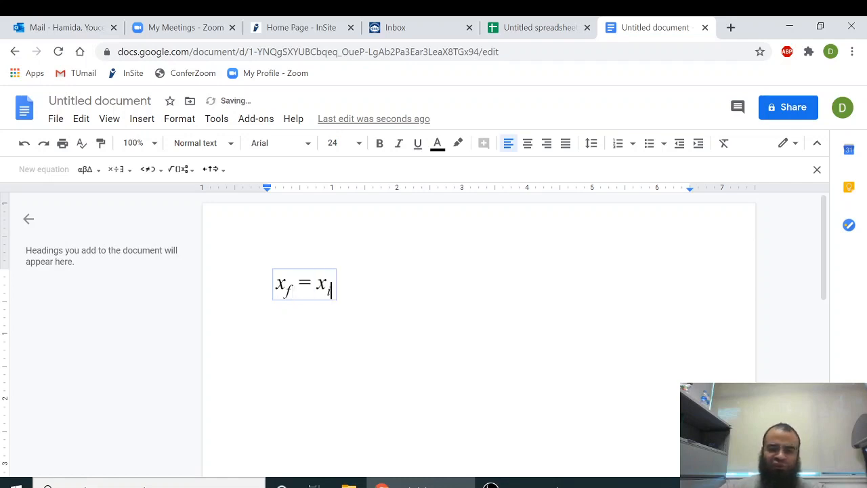
pyautogui.write(' + v')
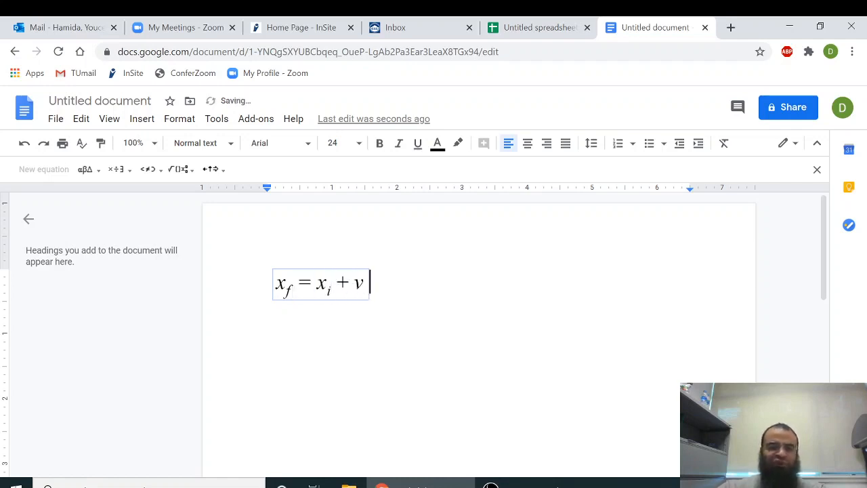
pyautogui.write('_i')
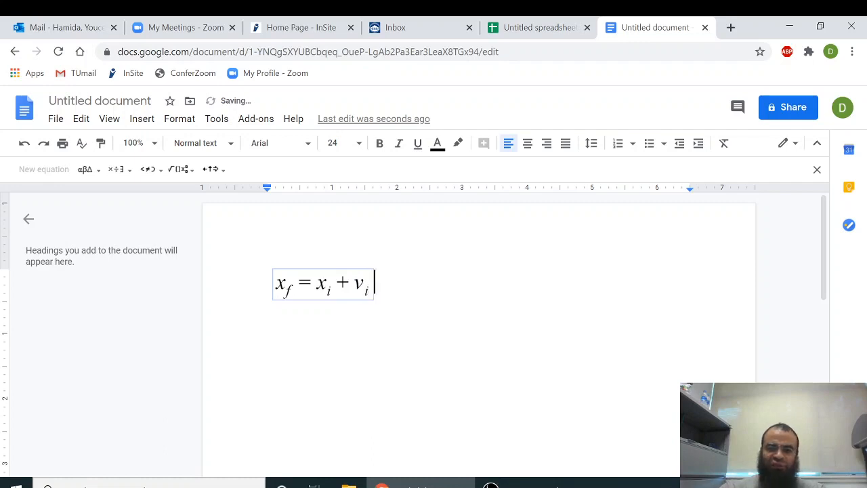
pyautogui.write(' t + ')
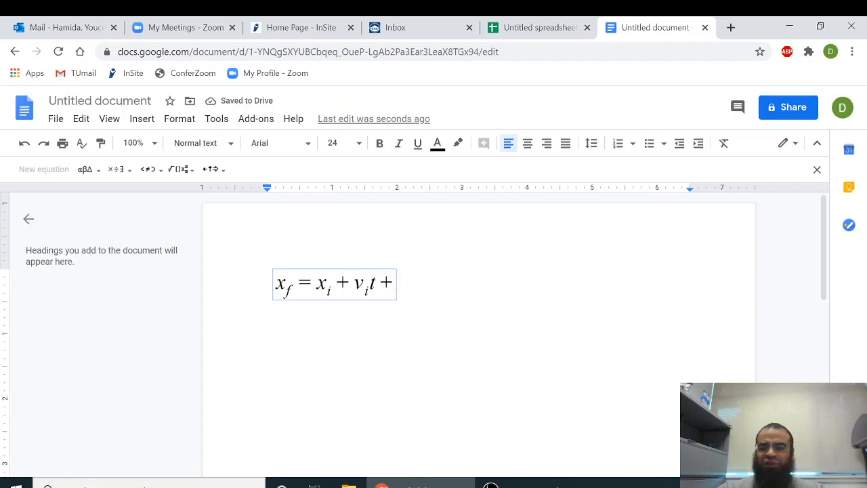
# Step: Complete the equation with the fraction 1/2 followed by at^2, and start a new line below it
pyautogui.write('\\frac')
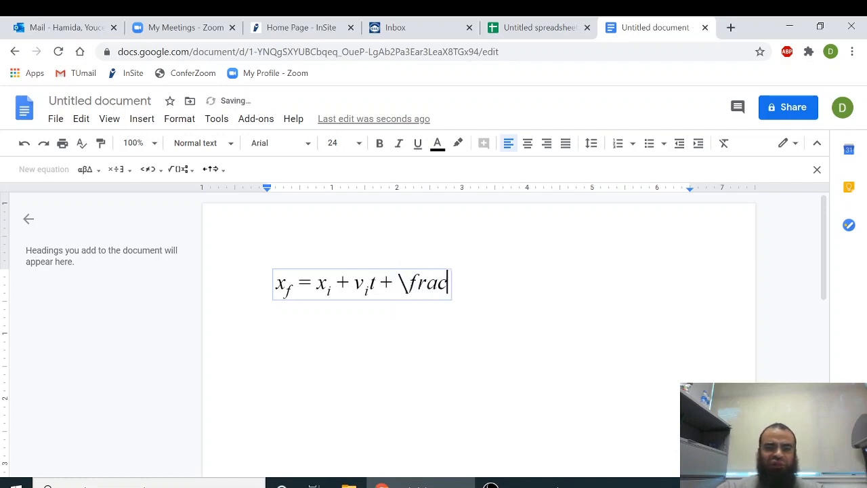
pyautogui.press('space')
pyautogui.write('1')
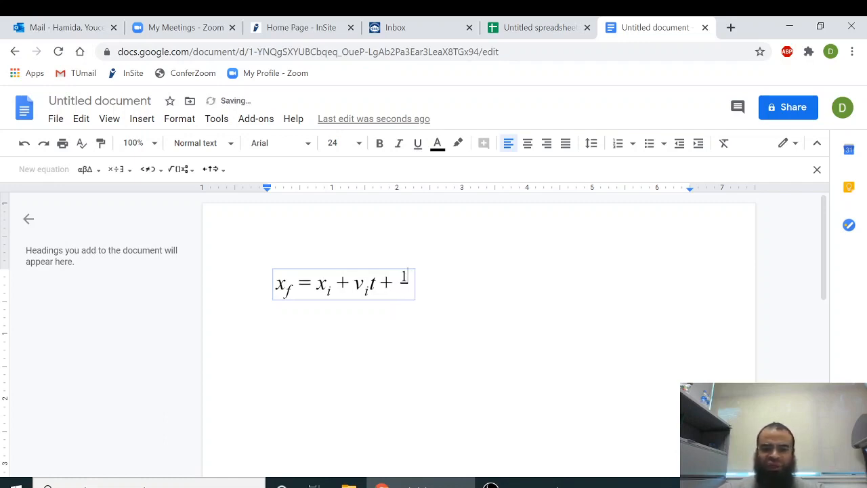
pyautogui.press('Down')
pyautogui.press('Left')
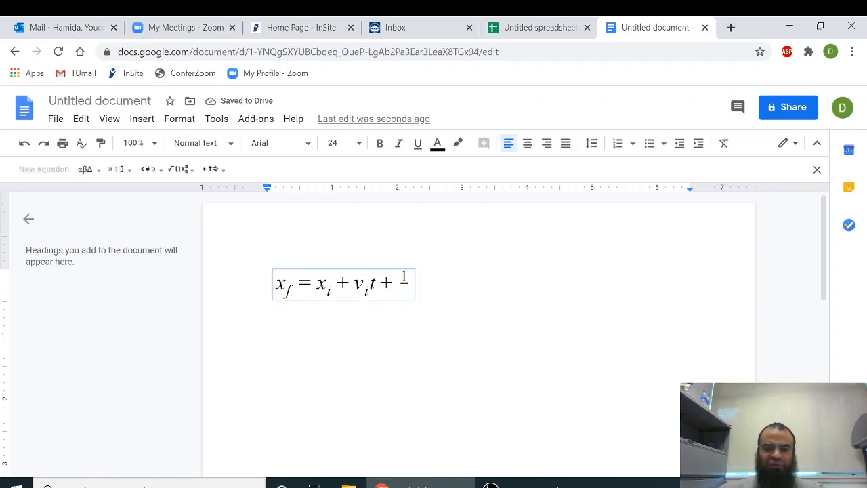
pyautogui.write('2')
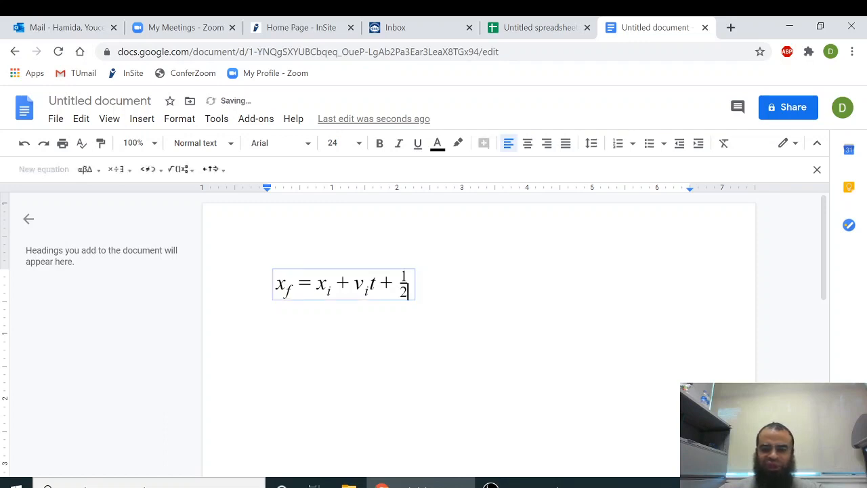
pyautogui.press('Right')
pyautogui.write('at')
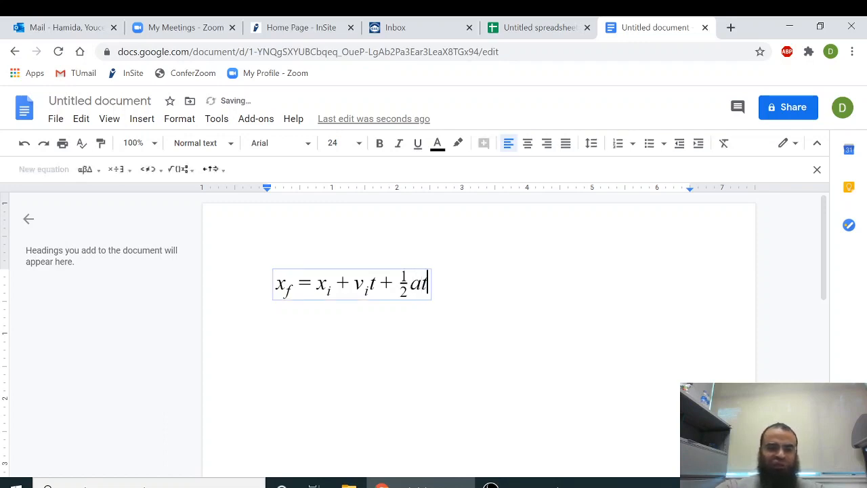
pyautogui.write('^2')
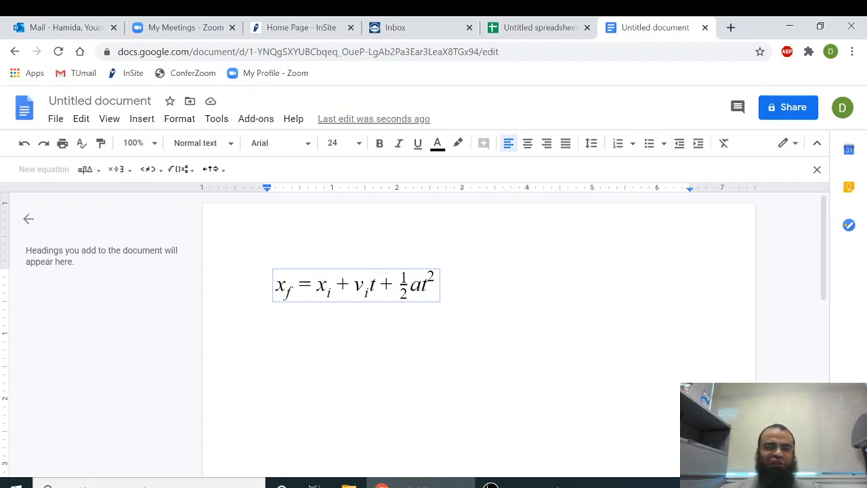
pyautogui.press('Right')
pyautogui.press('Return')
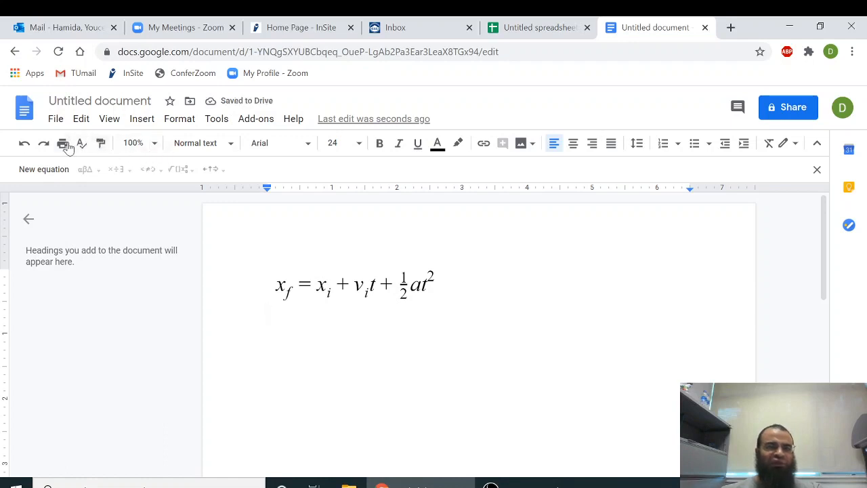
# Step: Insert a second equation, x = t^2, on the line below the first one
pyautogui.click(141, 119)
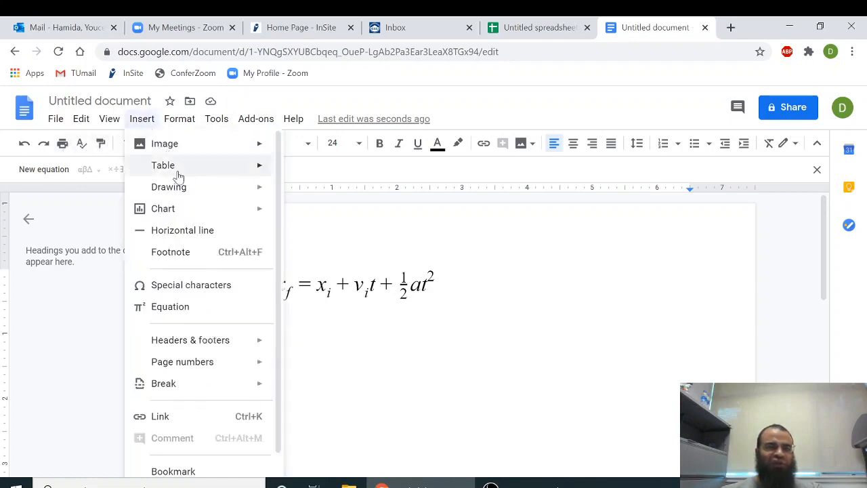
pyautogui.click(192, 306)
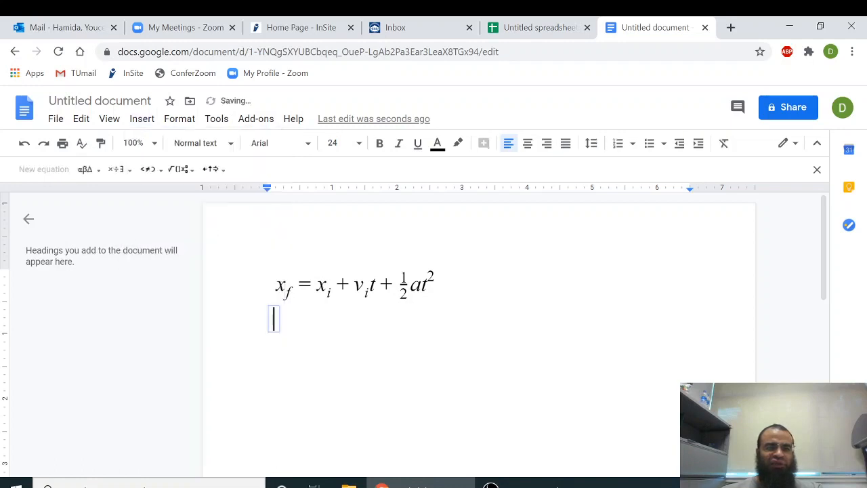
pyautogui.write('x=')
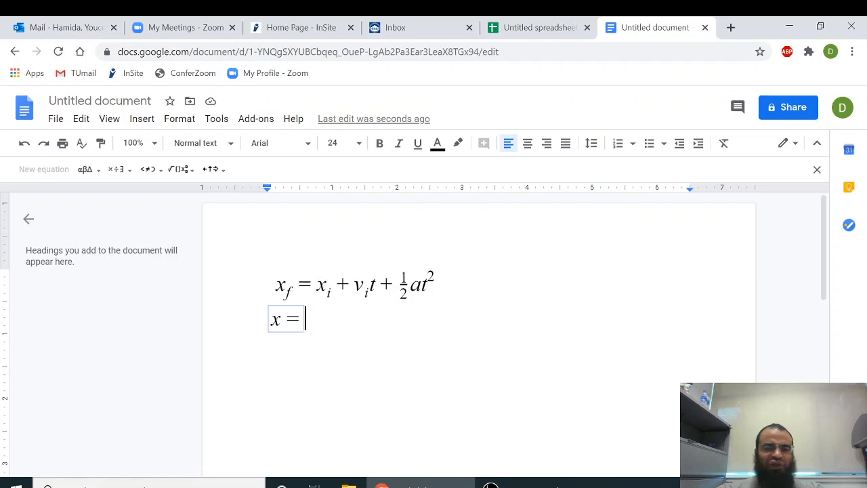
pyautogui.write('t')
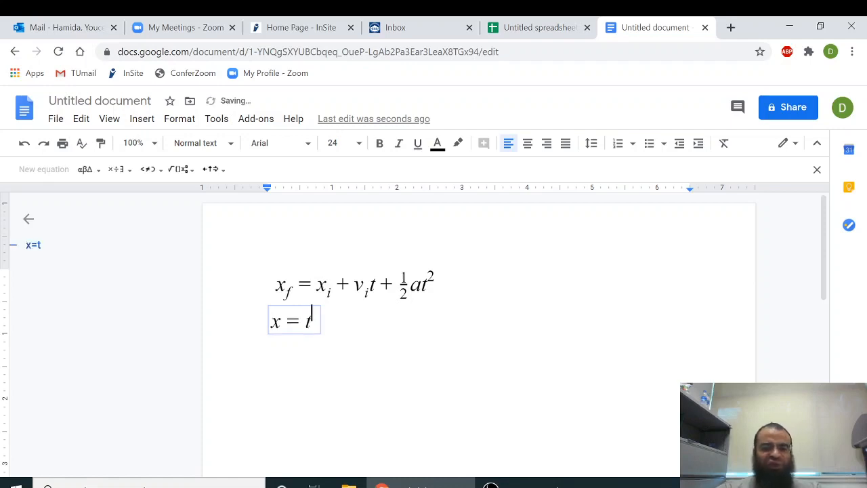
pyautogui.write('2')
pyautogui.press('Right')
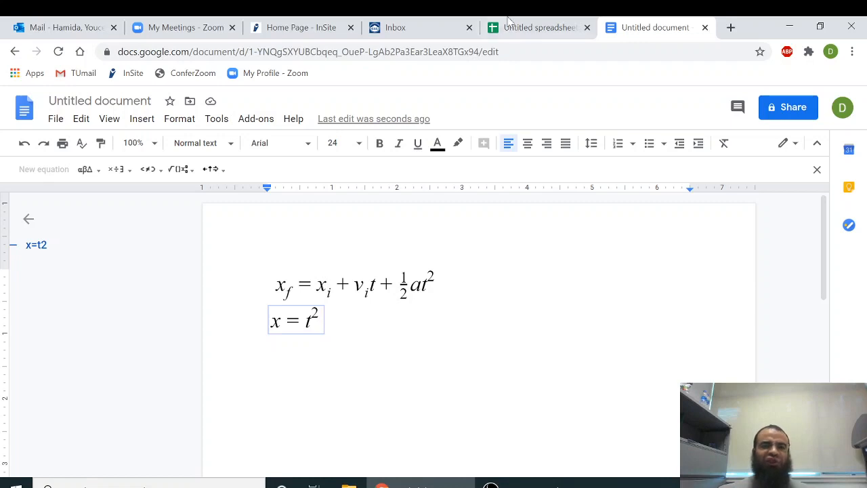
# Step: Switch to the Google Sheets spreadsheet and enter the headers "time(s)" in A2 and "position (m)" in B2
pyautogui.click(536, 27)
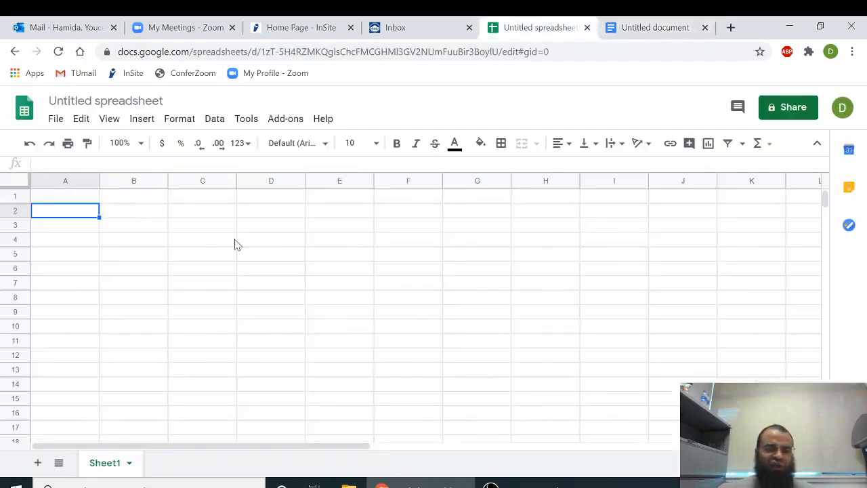
pyautogui.write('tim')
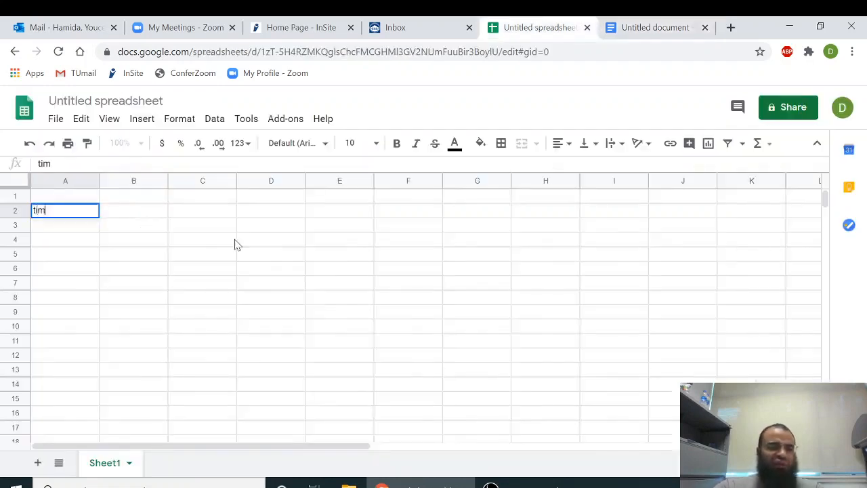
pyautogui.write('e(s)')
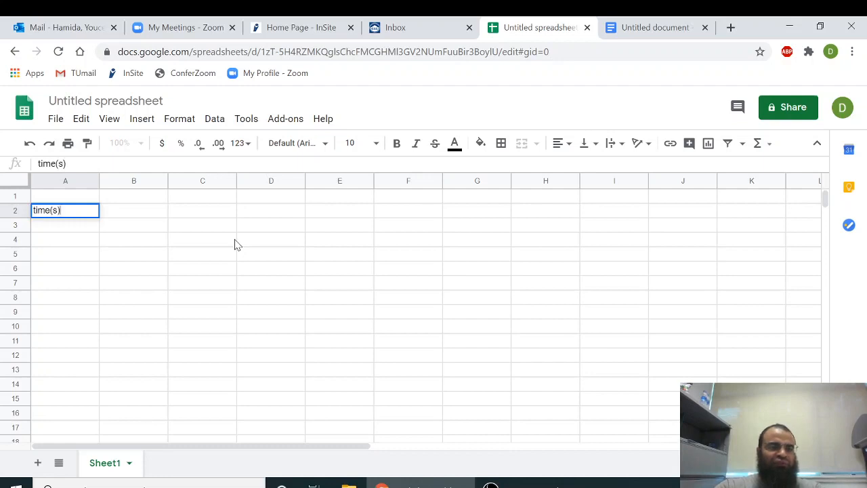
pyautogui.click(139, 212)
pyautogui.write('position')
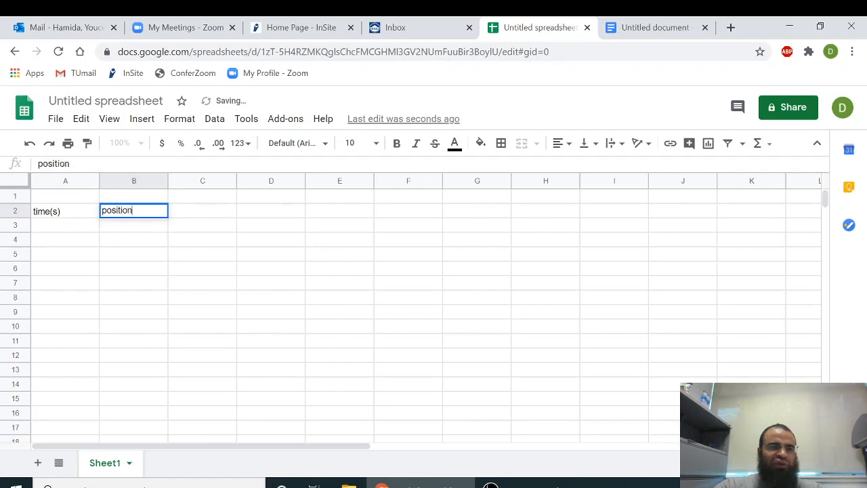
pyautogui.write(' (m)')
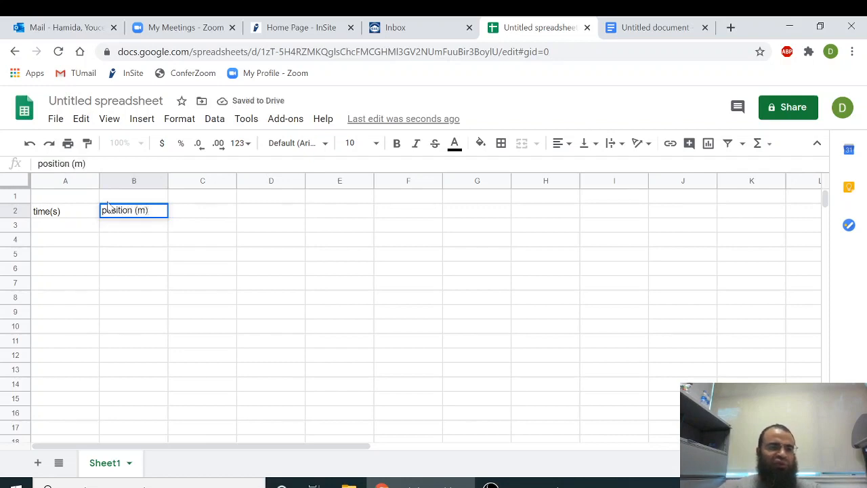
pyautogui.click(65, 231)
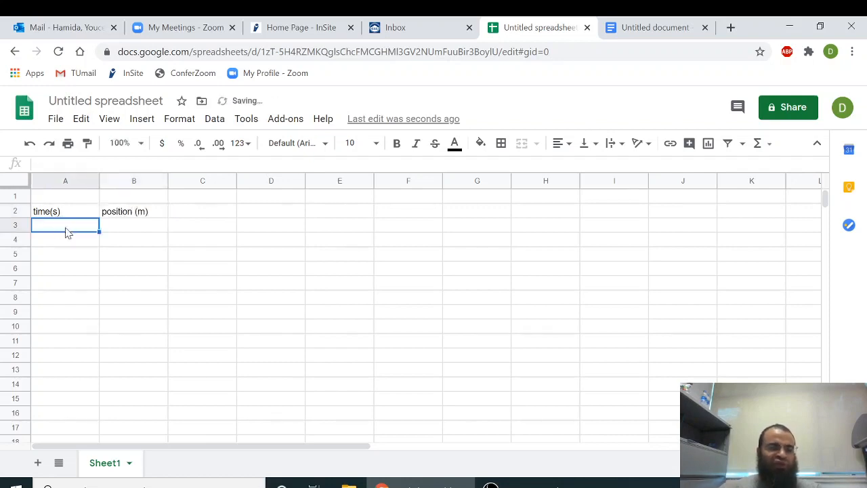
pyautogui.write('1')
pyautogui.press('Return')
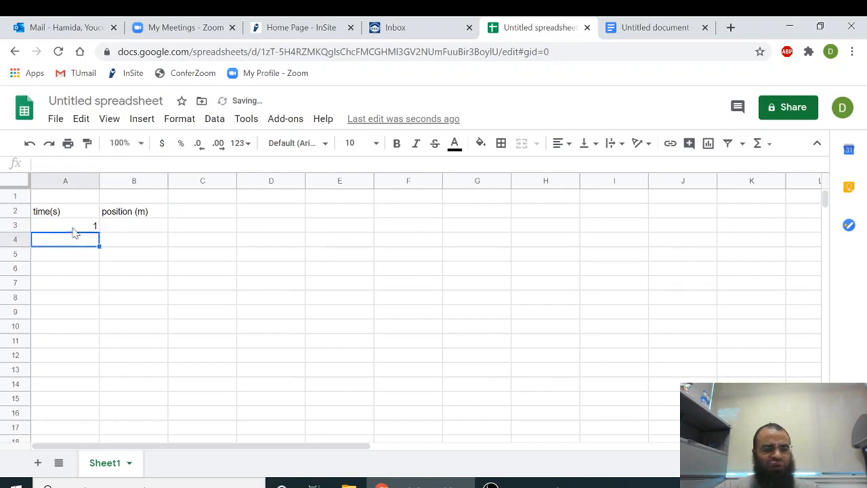
pyautogui.write('2')
pyautogui.press('Return')
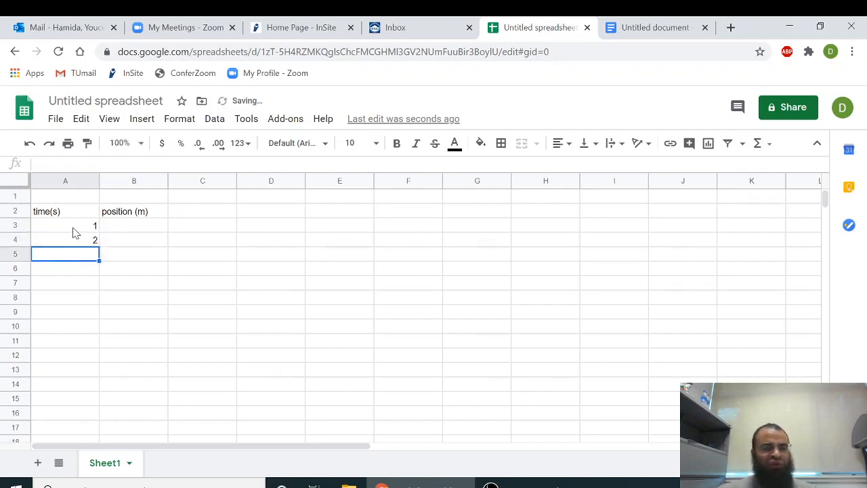
# Step: Enter the times 0, 1 and 2 in A3:A5 and extend the series down to 11 in A14
pyautogui.click(76, 232)
pyautogui.write('0')
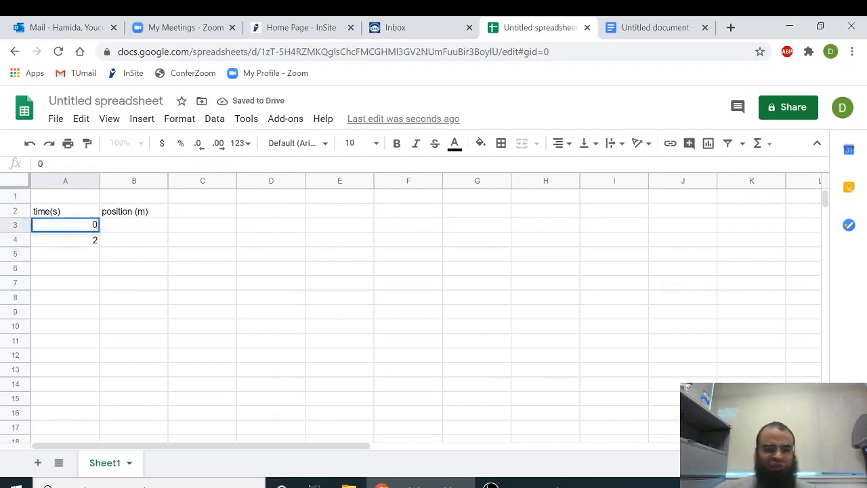
pyautogui.press('Return')
pyautogui.write('1')
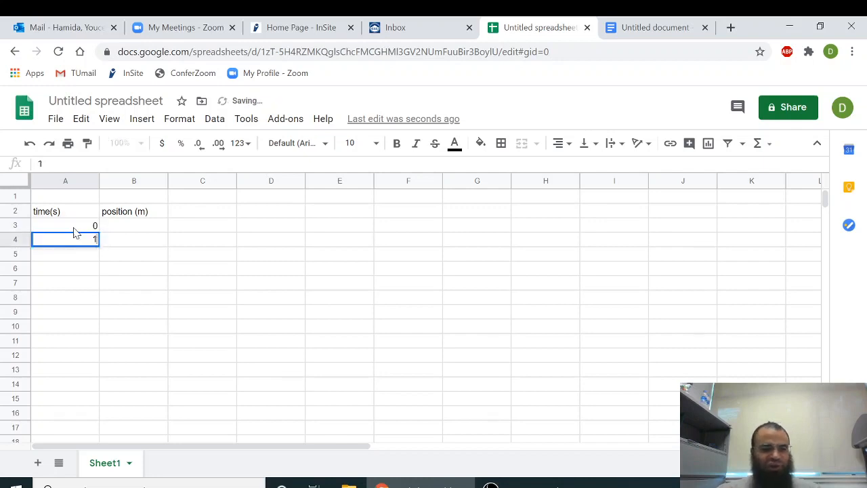
pyautogui.press('Return')
pyautogui.write('2')
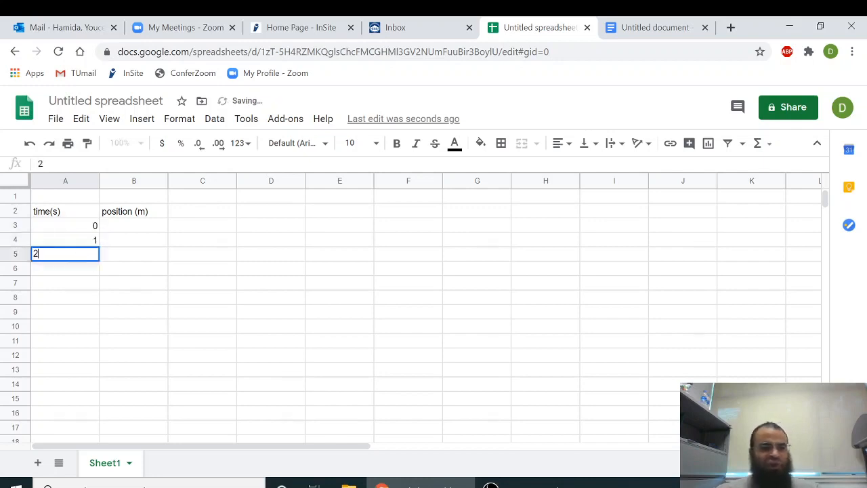
pyautogui.press('Return')
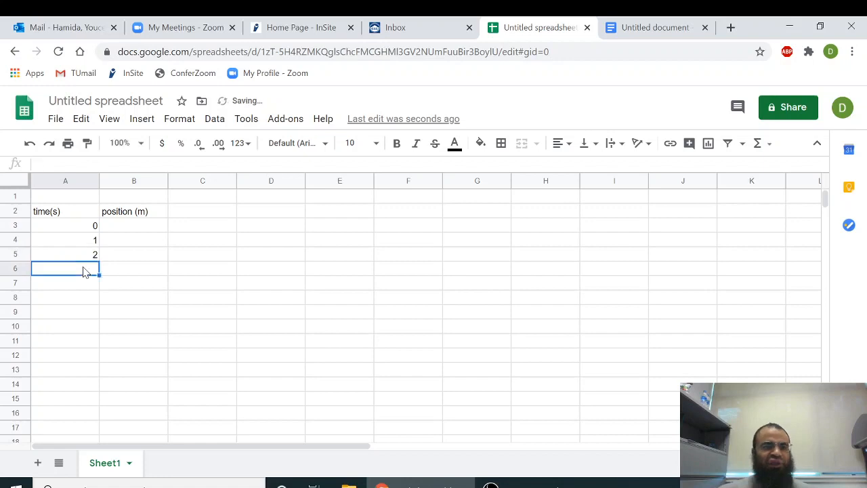
pyautogui.click(93, 227)
pyautogui.moveTo(93, 227); pyautogui.dragTo(98, 383)
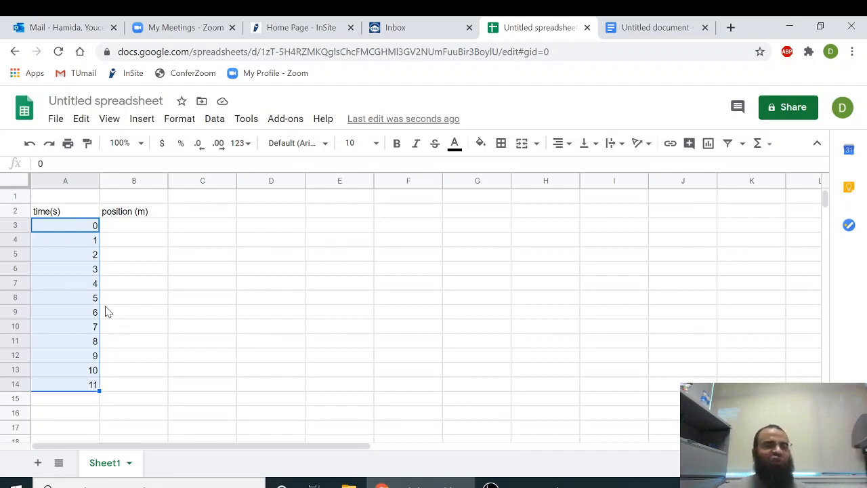
# Step: Enter the positions 0, 1, 3.9, 9.1, 16 and 25.1 in B3:B8 for times 0 to 5
pyautogui.click(126, 229)
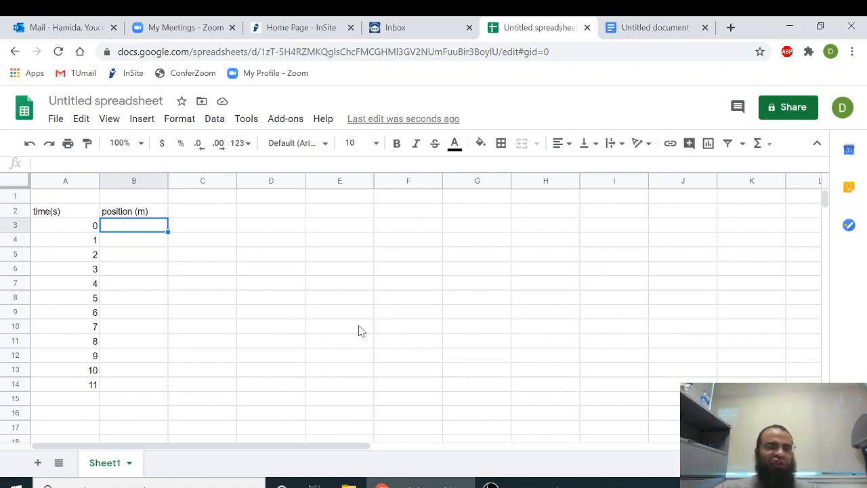
pyautogui.write('0')
pyautogui.press('Return')
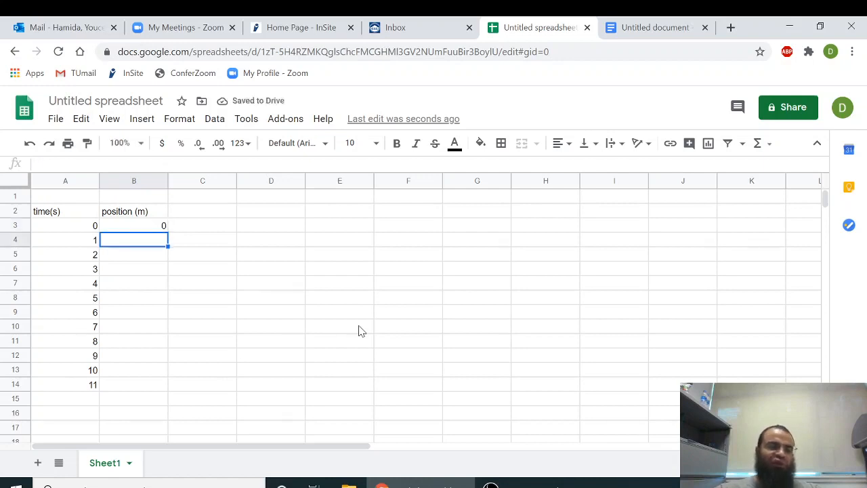
pyautogui.write('1')
pyautogui.press('Return')
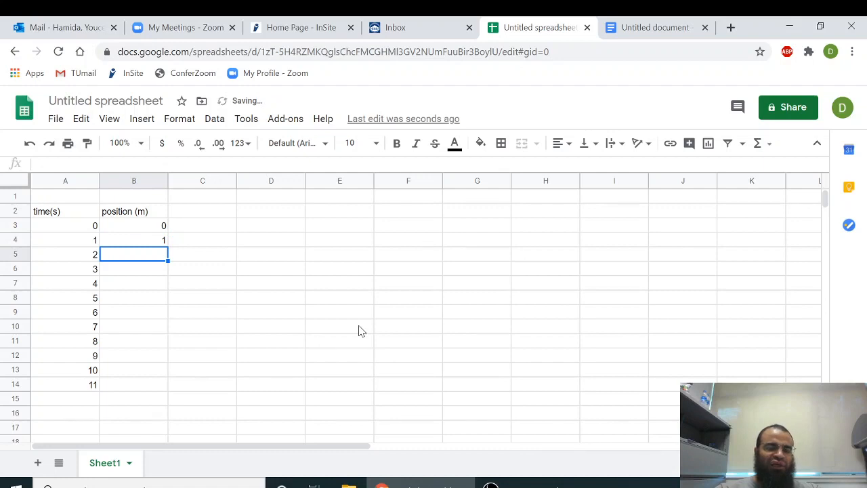
pyautogui.write('3.9')
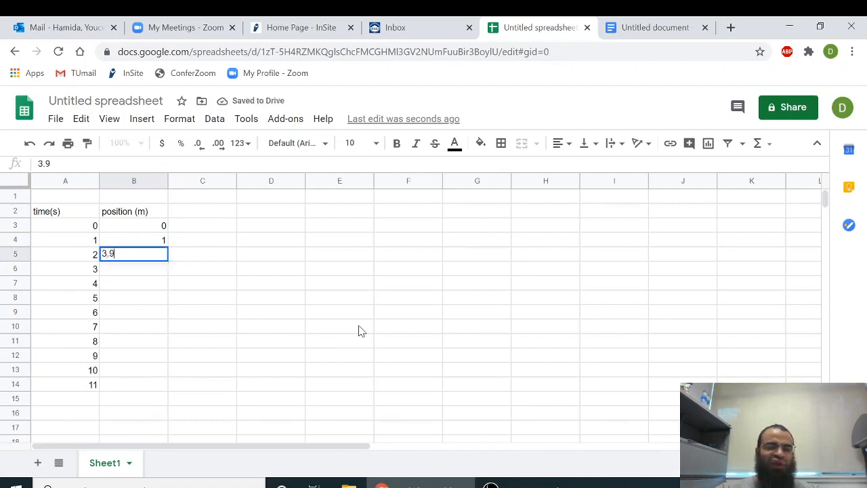
pyautogui.press('Return')
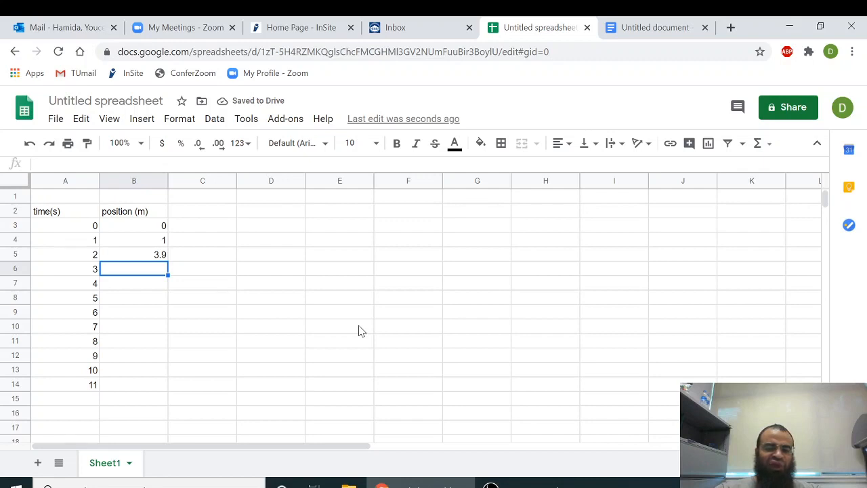
pyautogui.write('9.1')
pyautogui.press('Return')
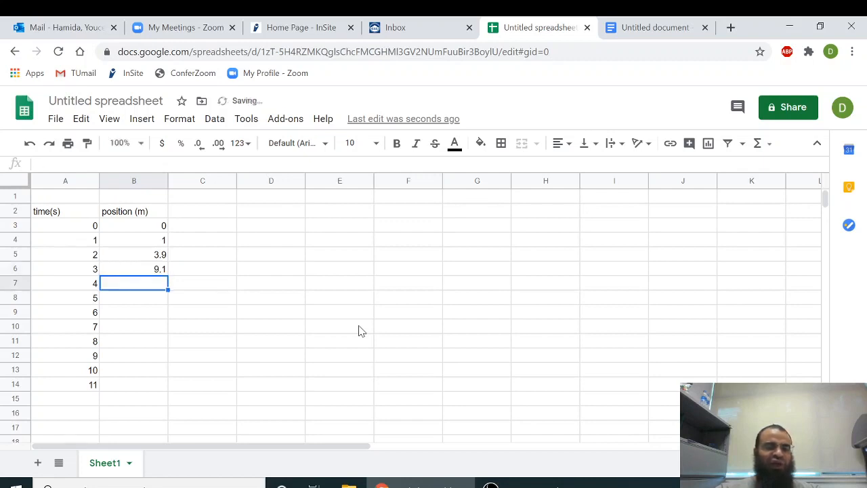
pyautogui.write('16')
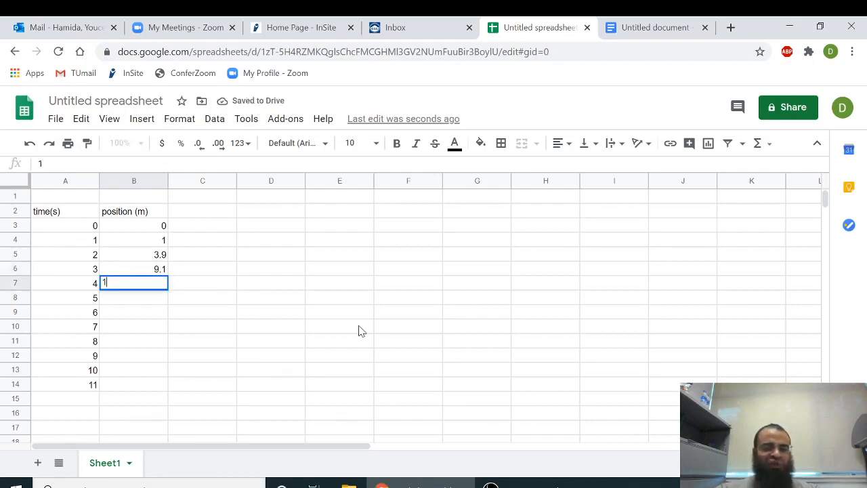
pyautogui.press('Return')
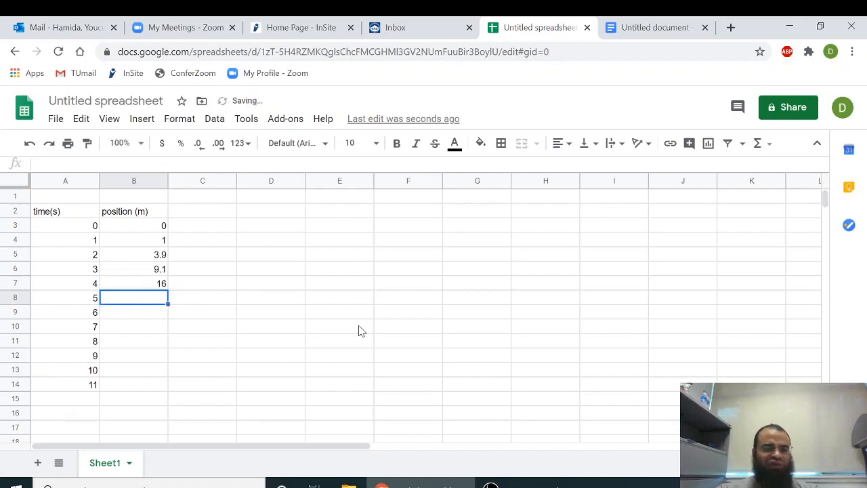
pyautogui.write('25.1')
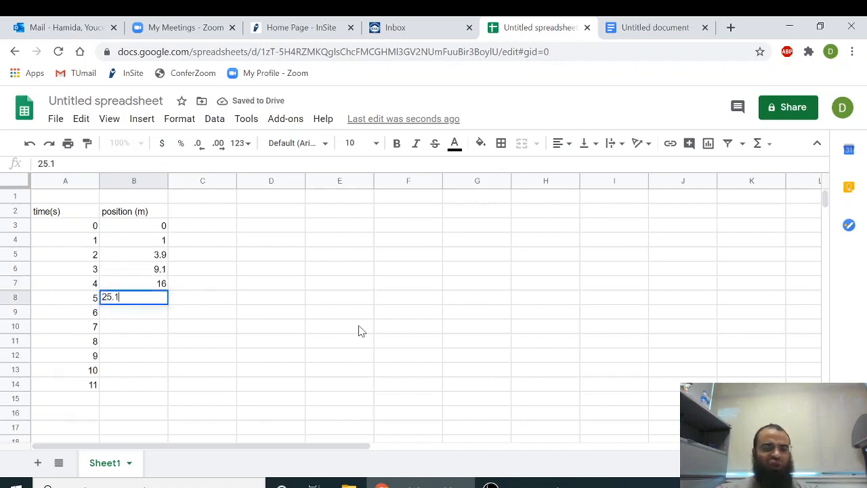
pyautogui.press('Return')
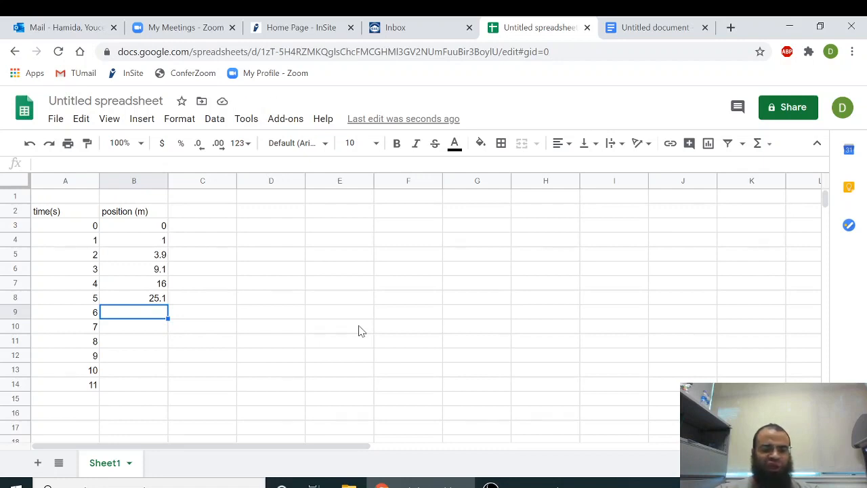
# Step: Enter the positions 35.9, 50, 65, 80, 99 and 121 in B9:B14 for times 6 to 11
pyautogui.write('35.9')
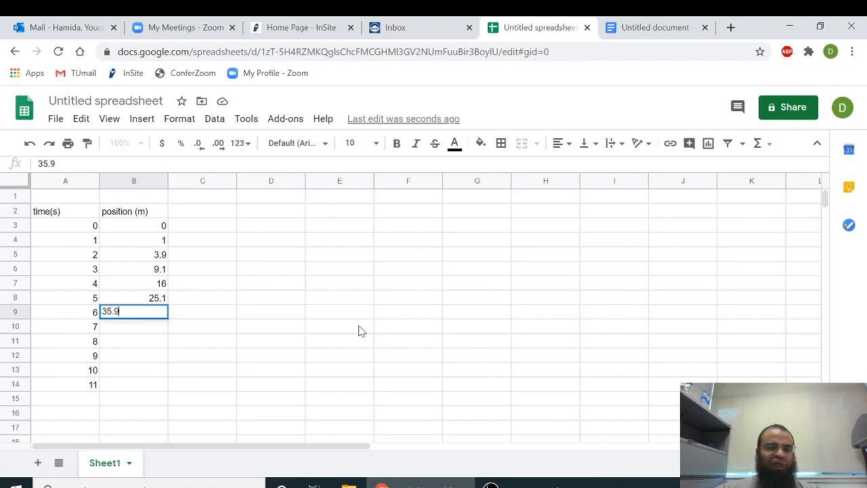
pyautogui.press('Return')
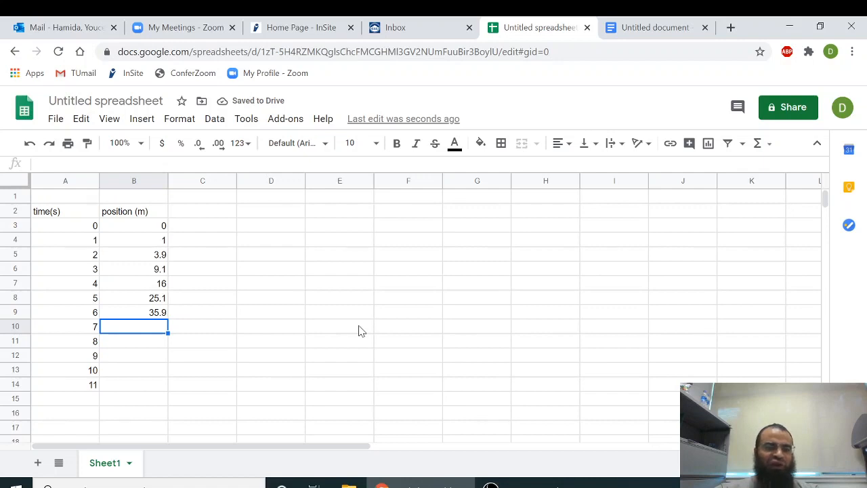
pyautogui.write('50')
pyautogui.press('Return')
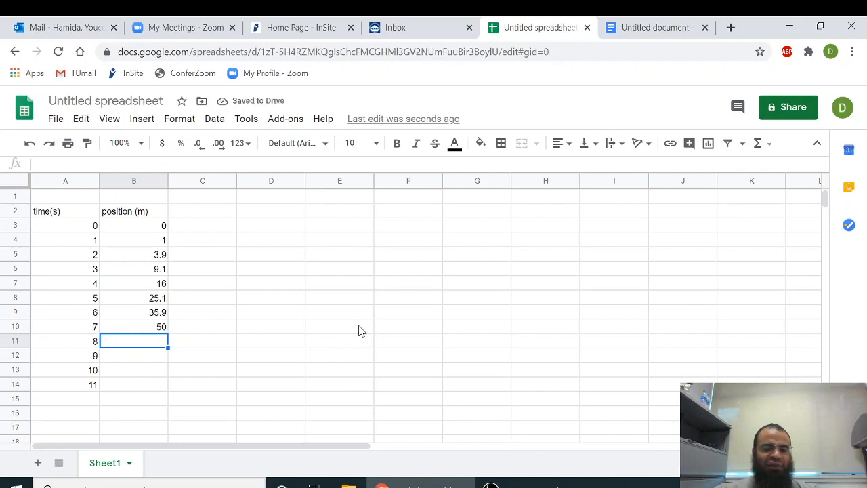
pyautogui.write('65')
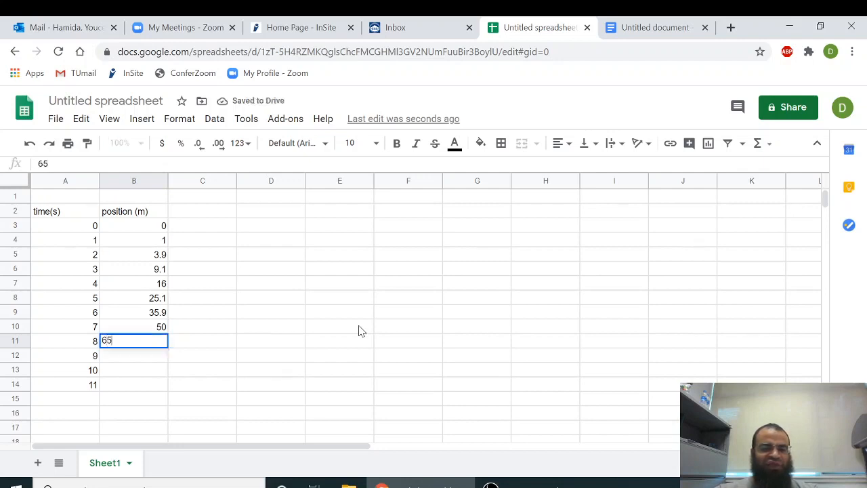
pyautogui.press('Return')
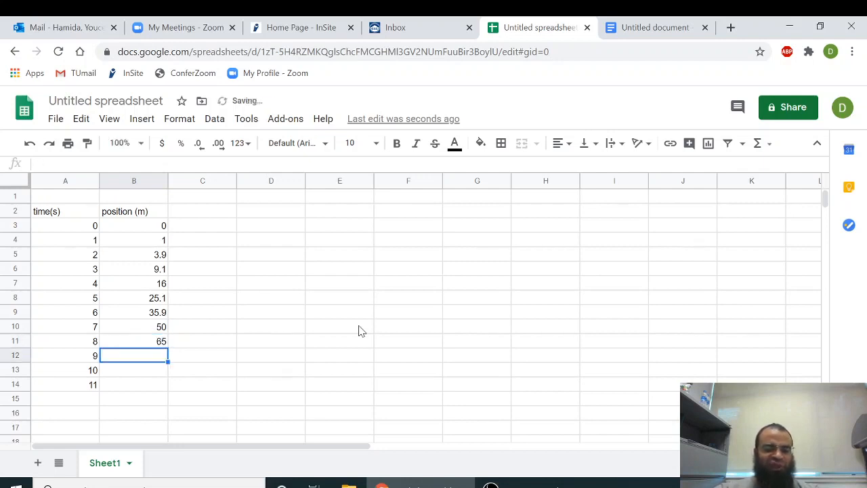
pyautogui.write('80')
pyautogui.press('Return')
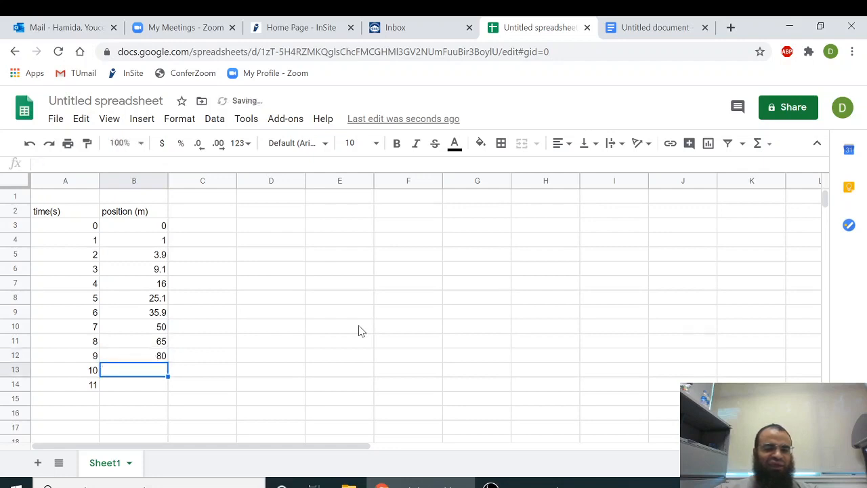
pyautogui.write('99')
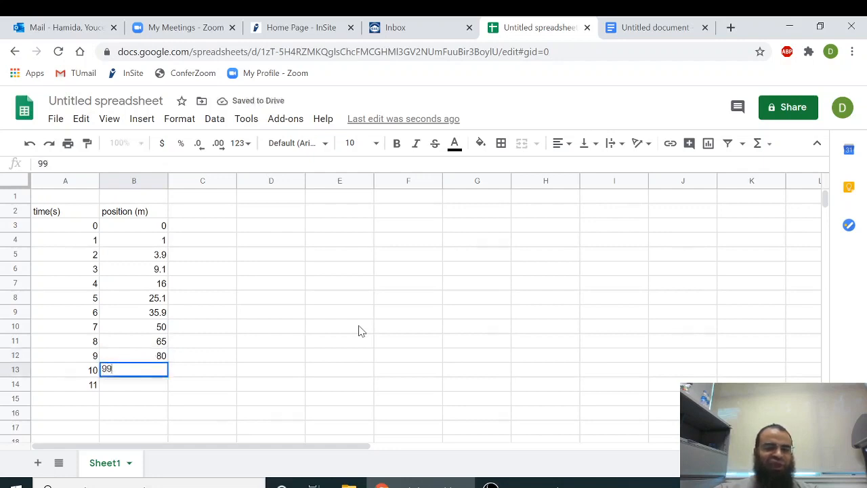
pyautogui.press('Return')
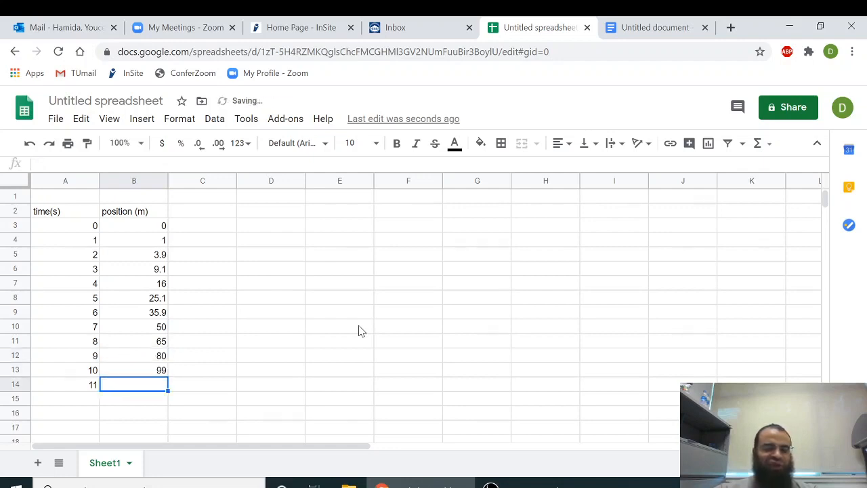
pyautogui.write('121')
pyautogui.press('Return')
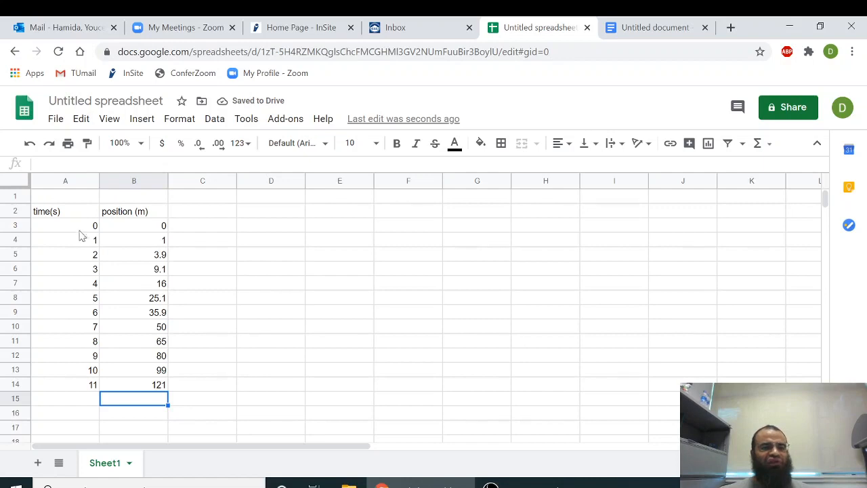
# Step: Insert a chart from the time and position data with its headers in A2:B14
pyautogui.moveTo(75, 213); pyautogui.dragTo(144, 387)
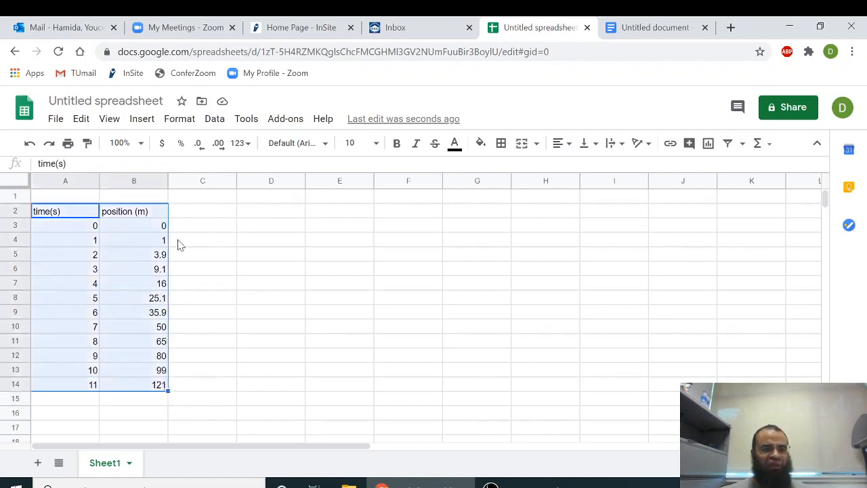
pyautogui.click(142, 119)
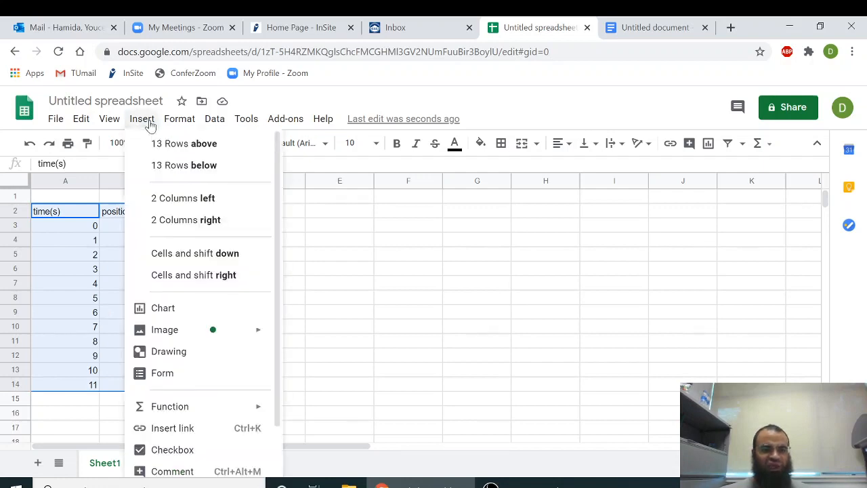
pyautogui.click(194, 311)
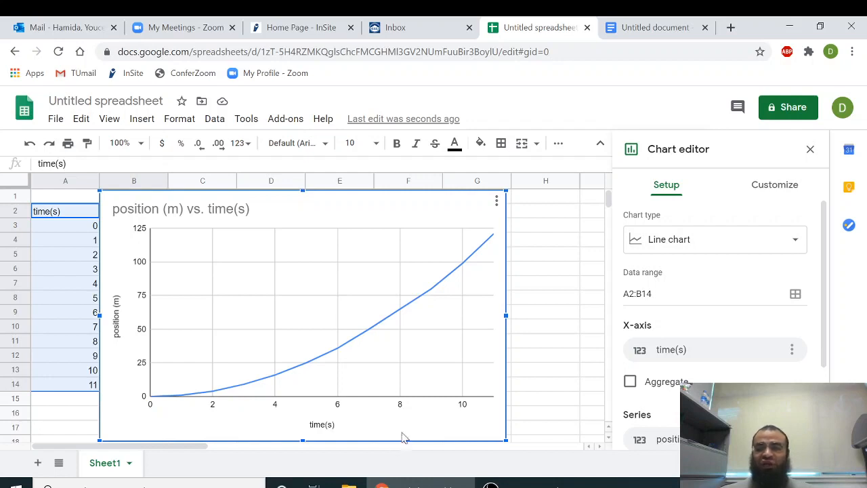
# Step: Try the position versus time chart as a column chart and as an area chart
pyautogui.click(798, 241)
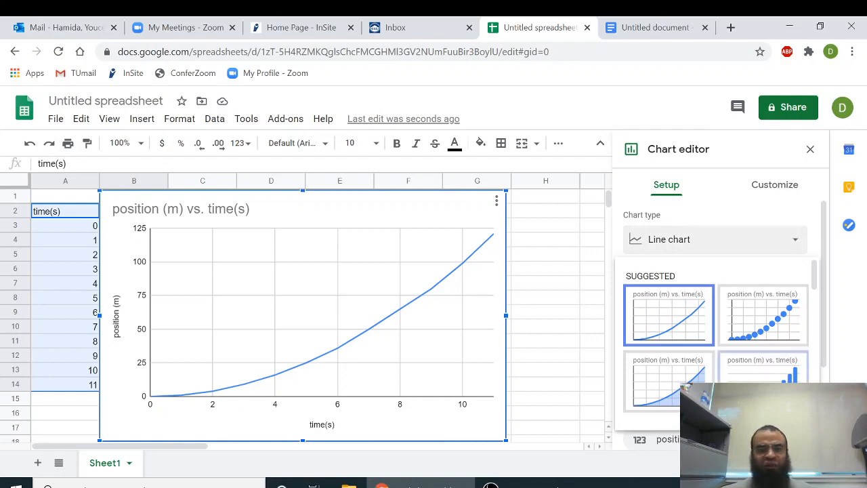
pyautogui.click(725, 389)
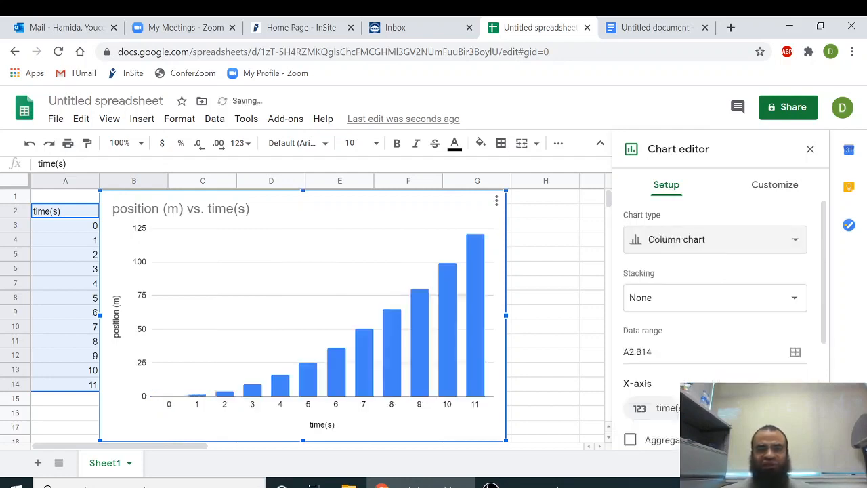
pyautogui.click(765, 249)
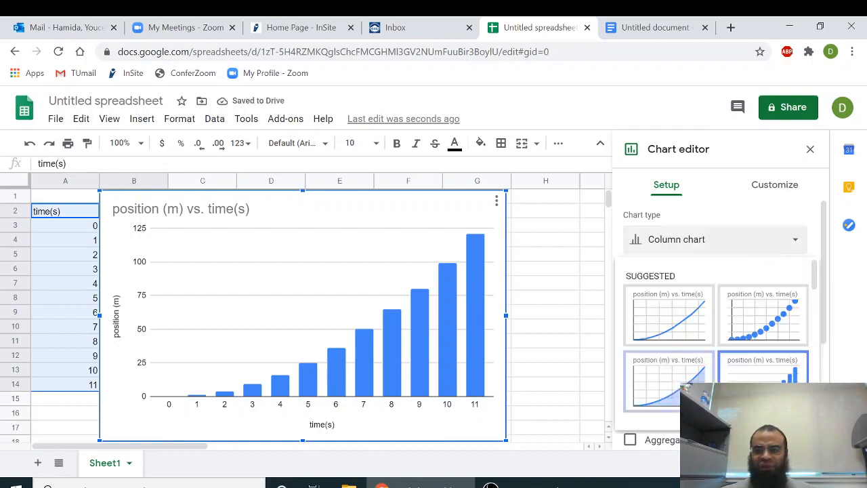
pyautogui.click(686, 387)
# Step: Change the type of the position versus time chart to Smooth line chart
pyautogui.click(768, 248)
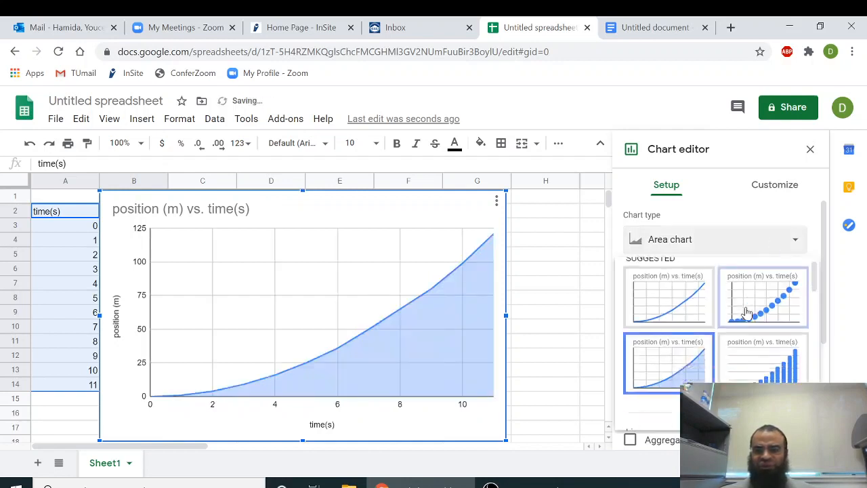
pyautogui.scroll(-5, 747, 312)
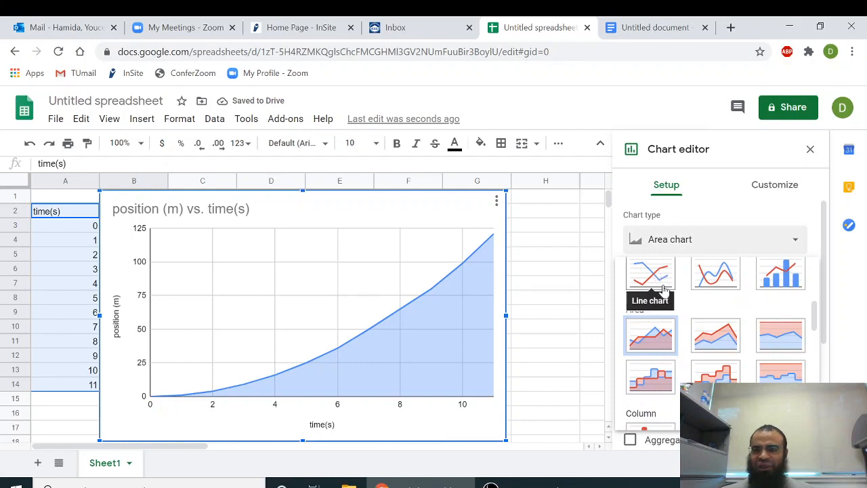
pyautogui.click(720, 276)
# Step: Change the type of the position versus time chart to Scatter chart and review its setup options
pyautogui.click(777, 245)
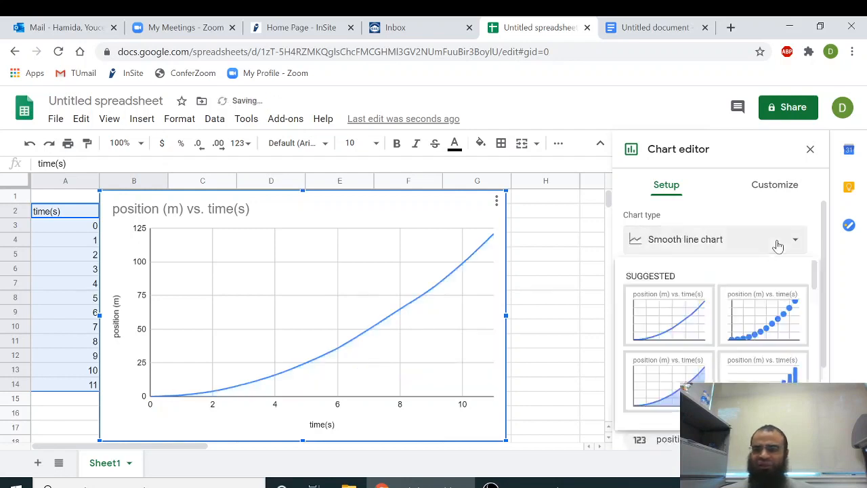
pyautogui.scroll(-5, 764, 311)
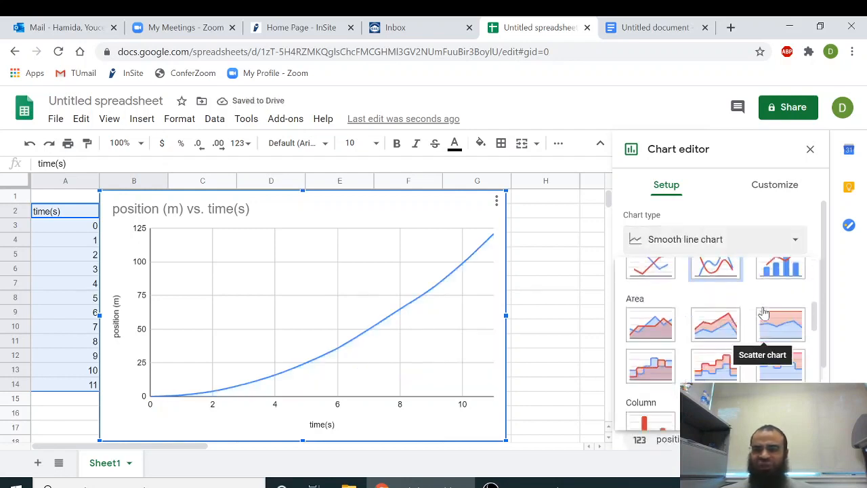
pyautogui.scroll(-15, 763, 311)
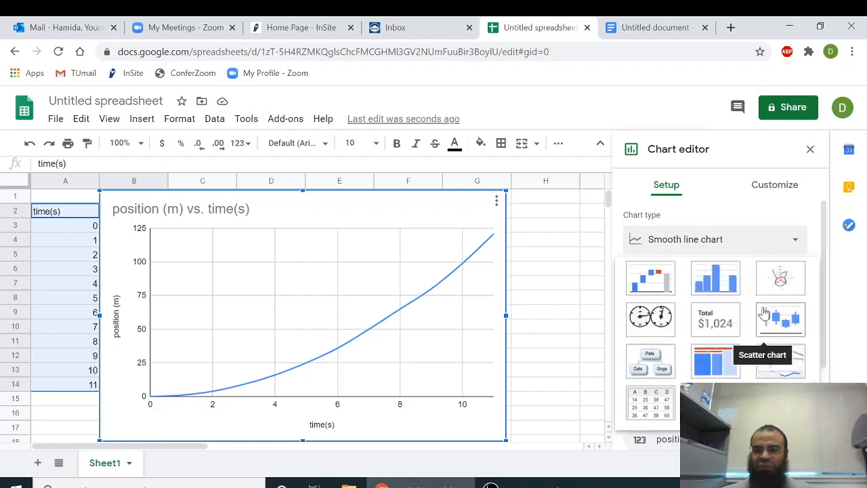
pyautogui.scroll(20, 763, 311)
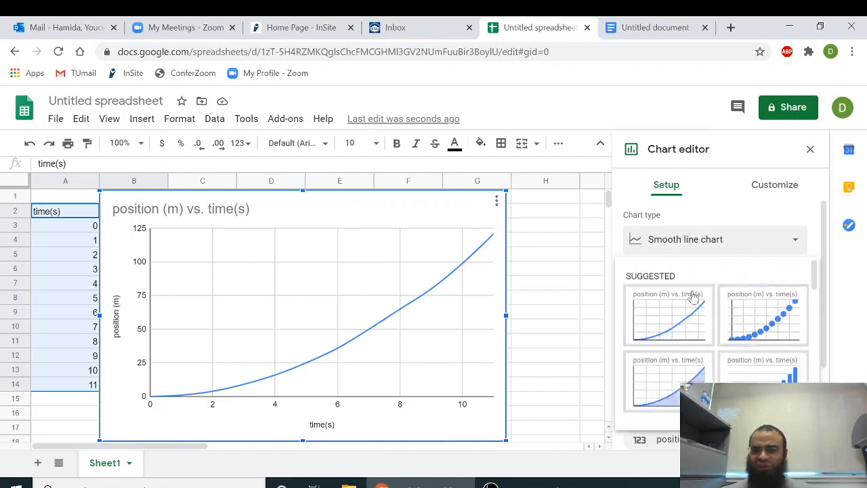
pyautogui.click(779, 316)
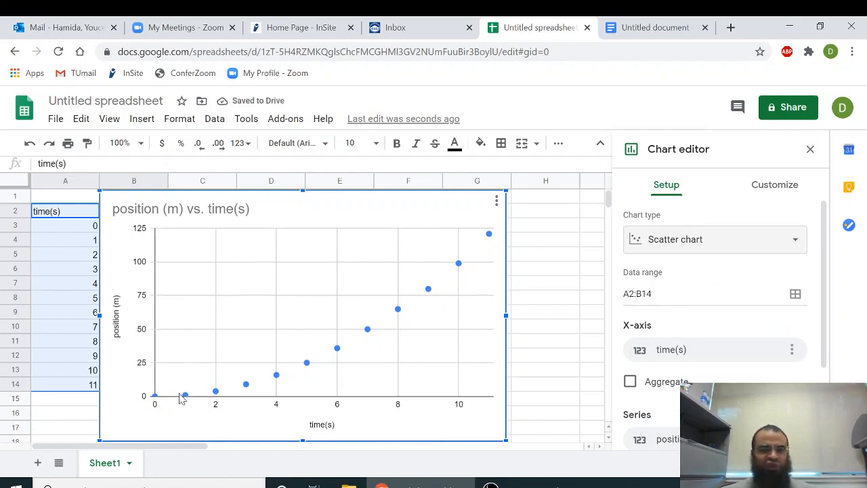
pyautogui.scroll(-2, 792, 291)
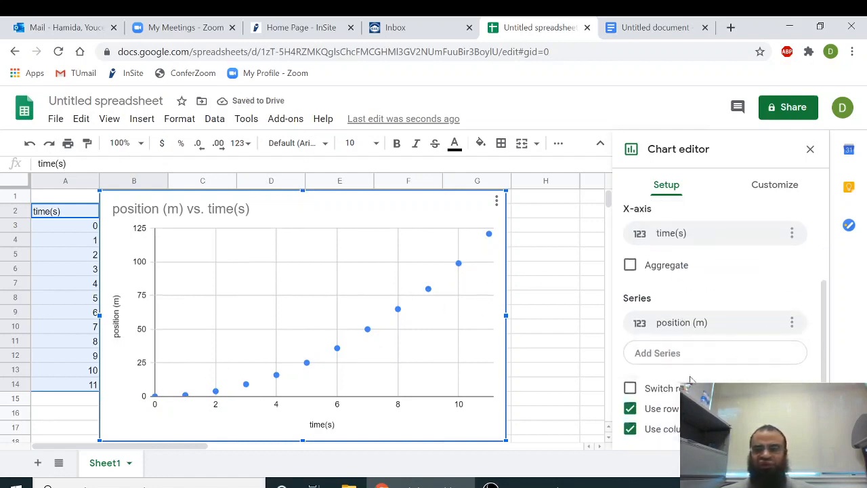
pyautogui.scroll(2, 699, 362)
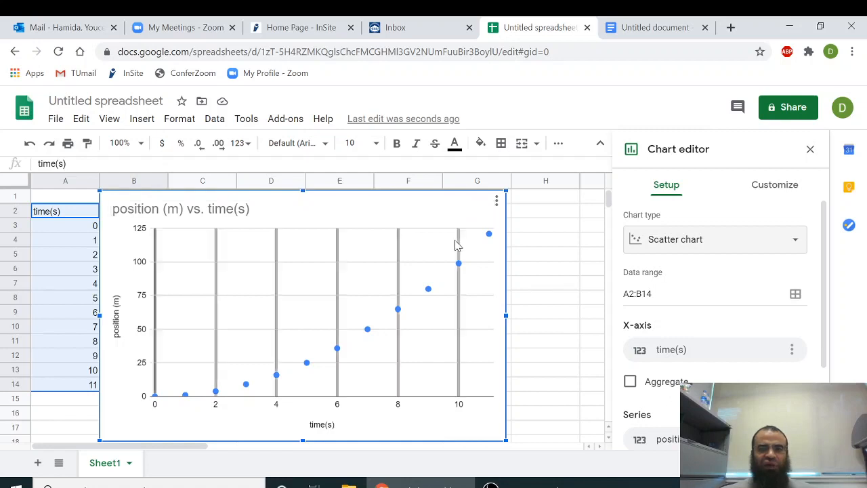
# Step: Move the scatter chart to the right, off the time column and most of the position column
pyautogui.moveTo(493, 225); pyautogui.dragTo(556, 228)
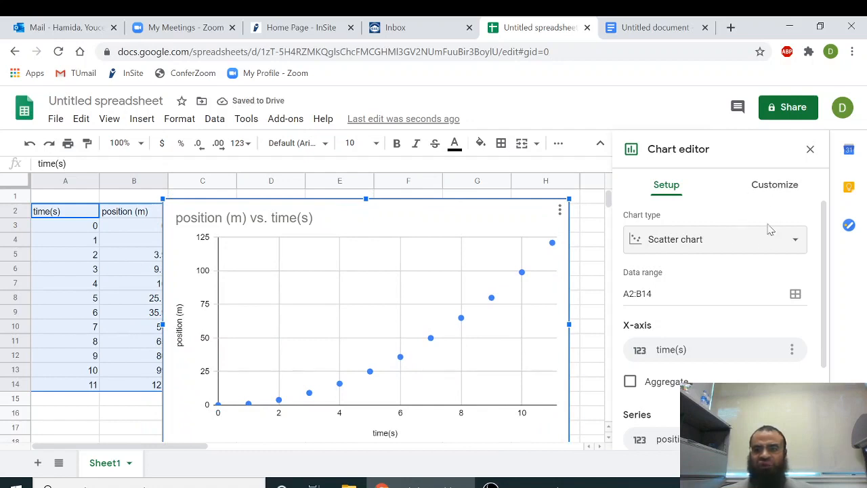
pyautogui.scroll(-2, 768, 230)
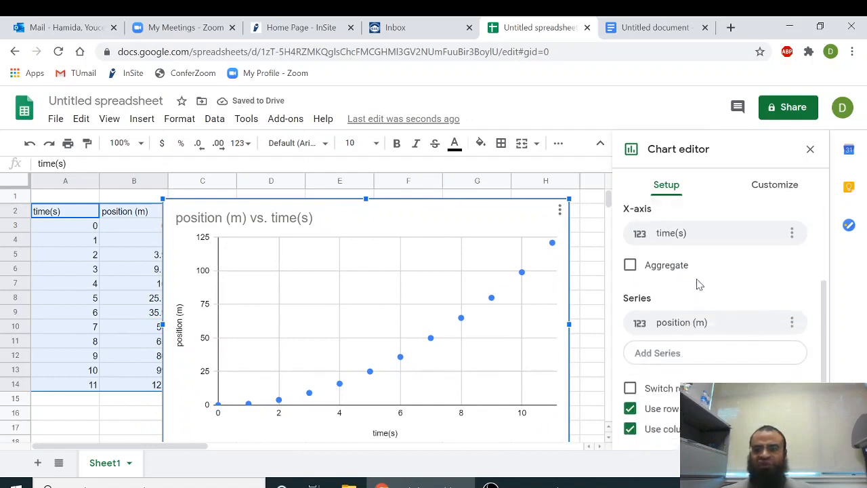
pyautogui.scroll(2, 697, 283)
# Step: Set the color of the position (m) series points to black
pyautogui.click(771, 191)
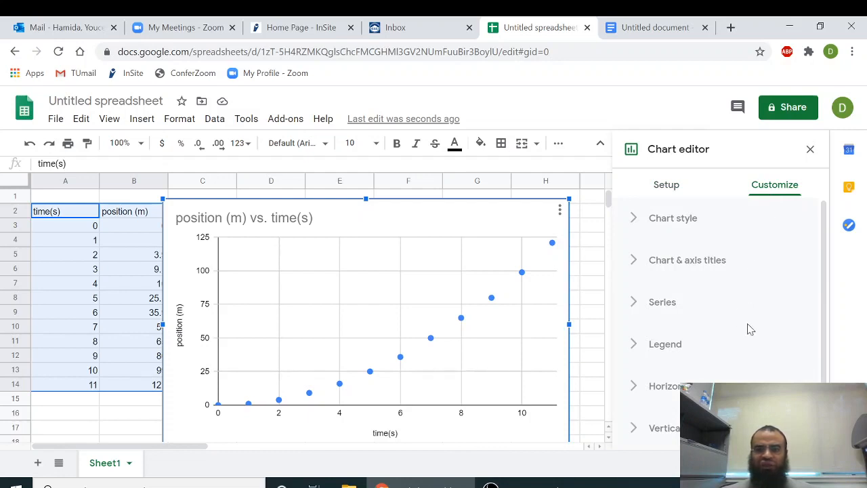
pyautogui.scroll(-1, 751, 329)
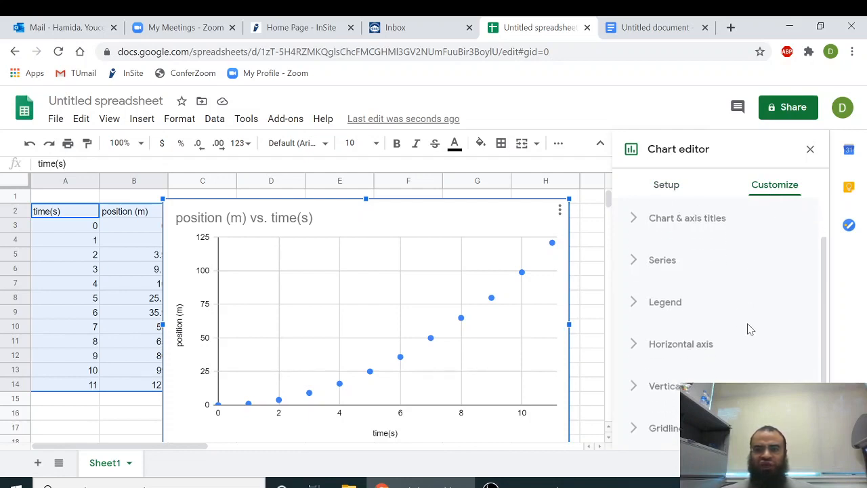
pyautogui.click(668, 265)
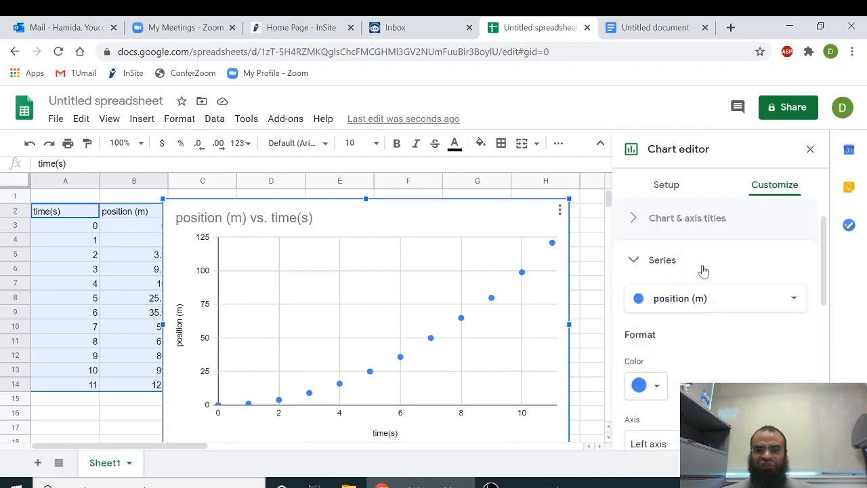
pyautogui.scroll(-2, 728, 266)
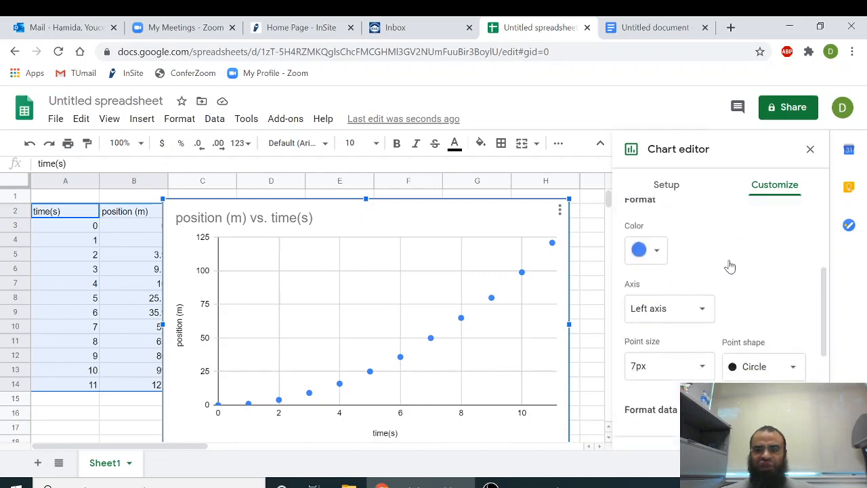
pyautogui.click(658, 251)
pyautogui.click(640, 303)
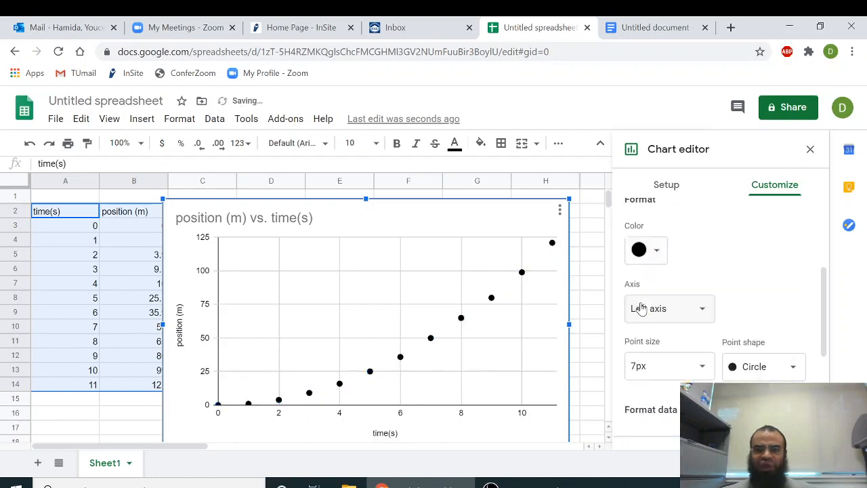
pyautogui.click(660, 256)
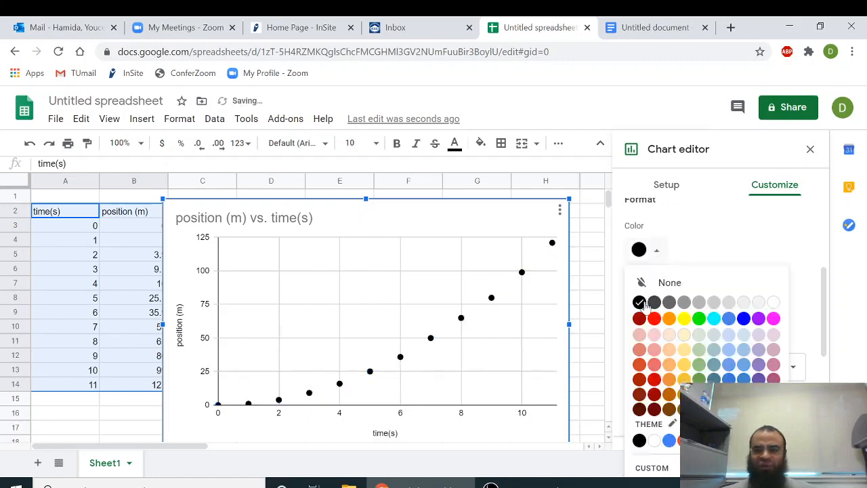
pyautogui.click(738, 249)
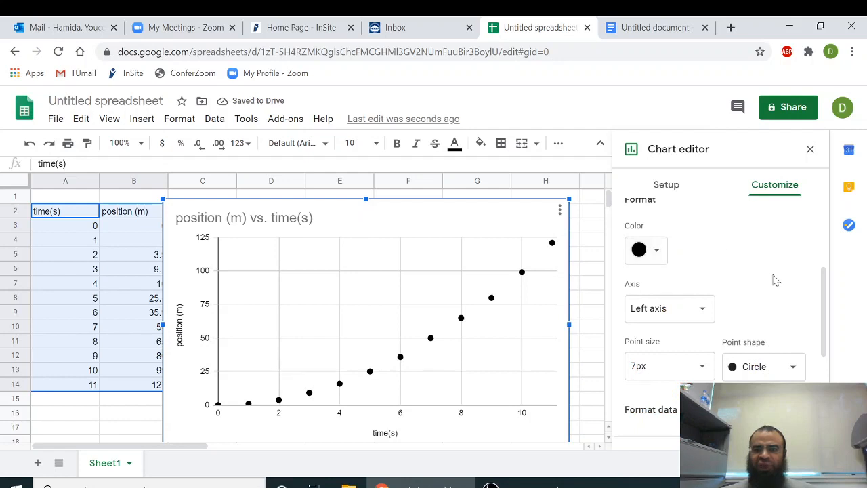
# Step: Try Triangle and X mark as the point shape of the position series, and restore Circle
pyautogui.scroll(-1, 776, 292)
pyautogui.click(779, 302)
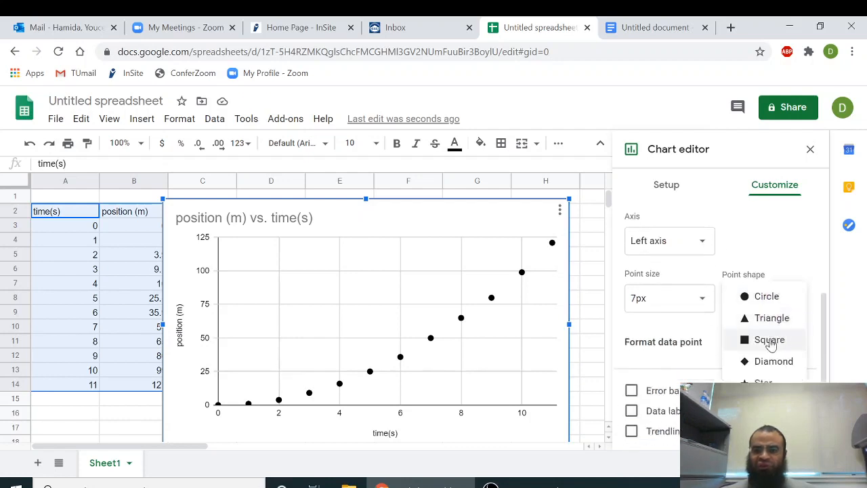
pyautogui.click(762, 318)
pyautogui.click(782, 295)
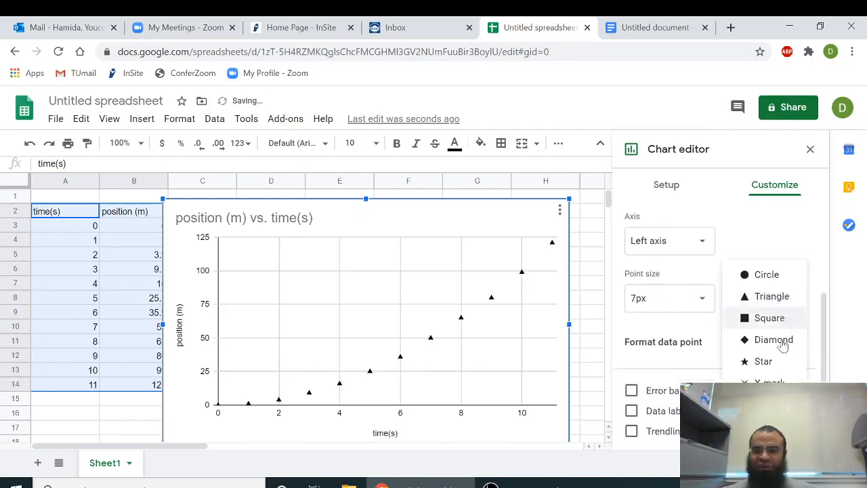
pyautogui.click(765, 380)
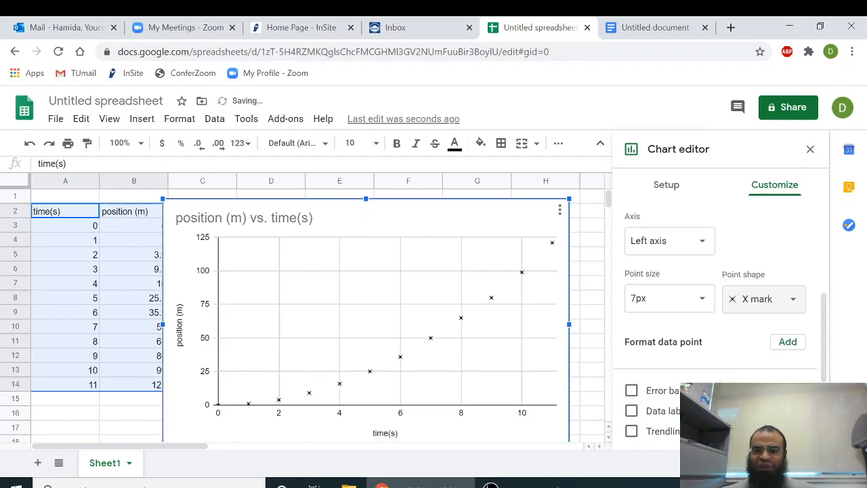
pyautogui.click(779, 306)
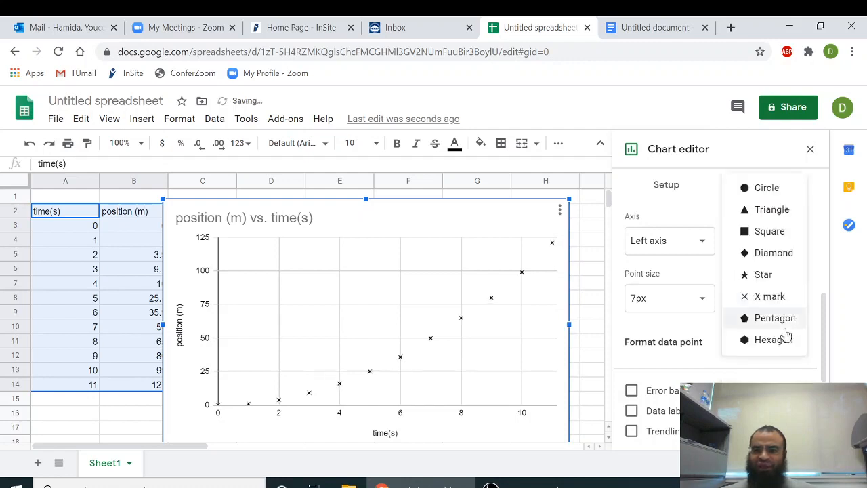
pyautogui.click(771, 191)
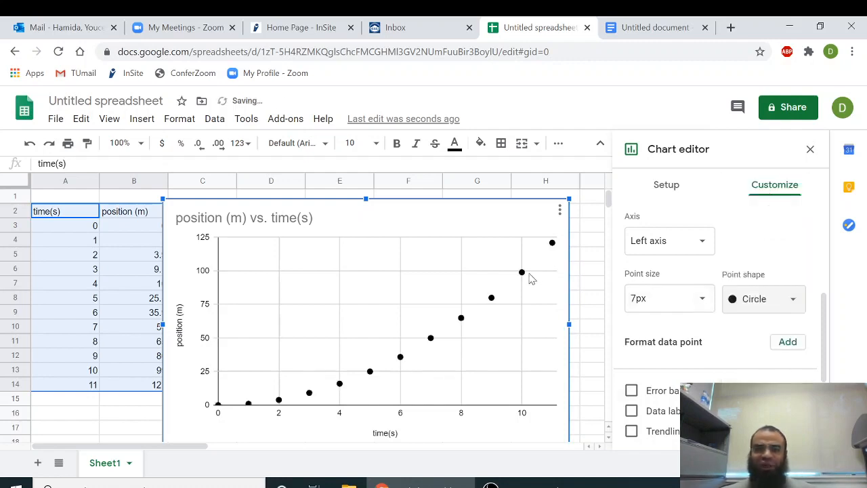
# Step: Try a point size of 2px for the position series and return it to 7px
pyautogui.click(704, 302)
pyautogui.click(660, 350)
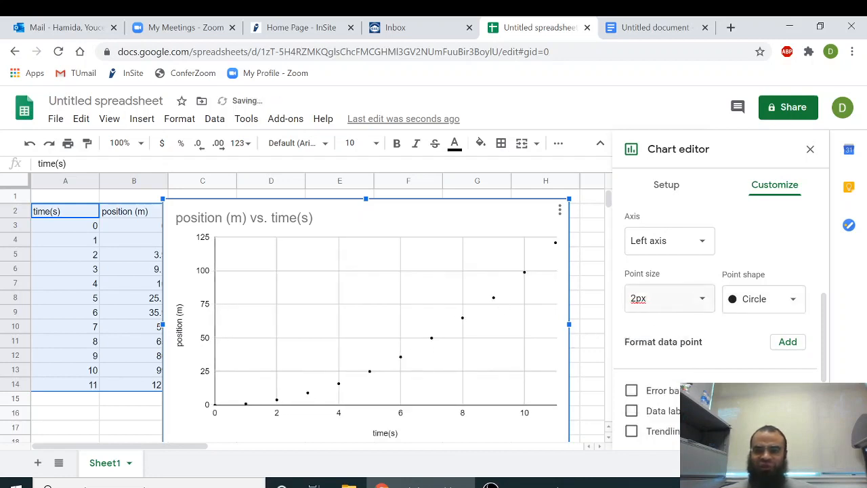
pyautogui.click(704, 303)
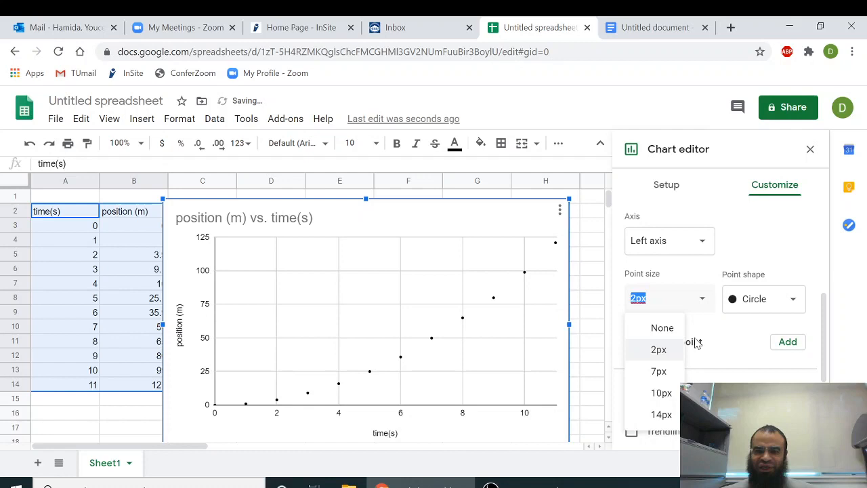
pyautogui.click(662, 374)
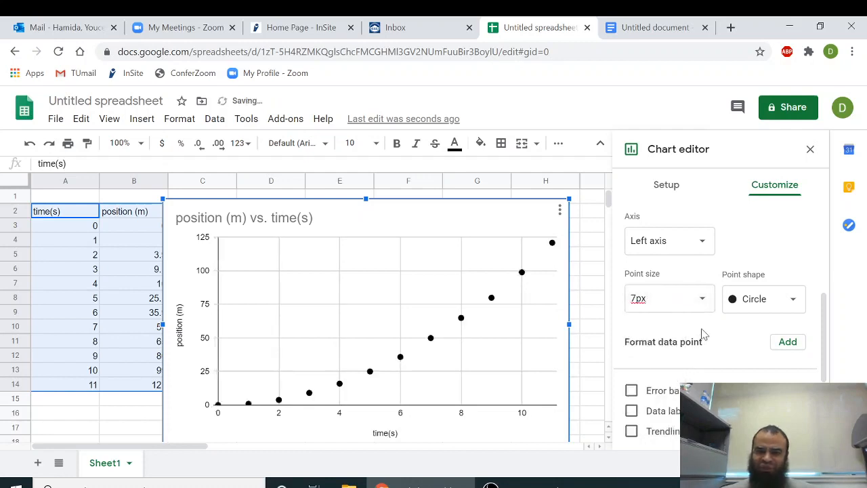
# Step: Add a trendline to the position series and check the x = t² equation in the Google Docs document before returning to the spreadsheet
pyautogui.scroll(-1, 709, 332)
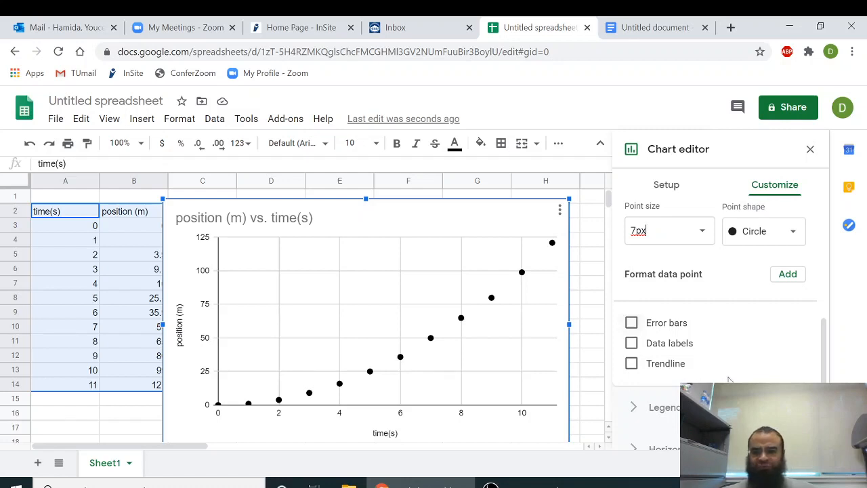
pyautogui.click(632, 366)
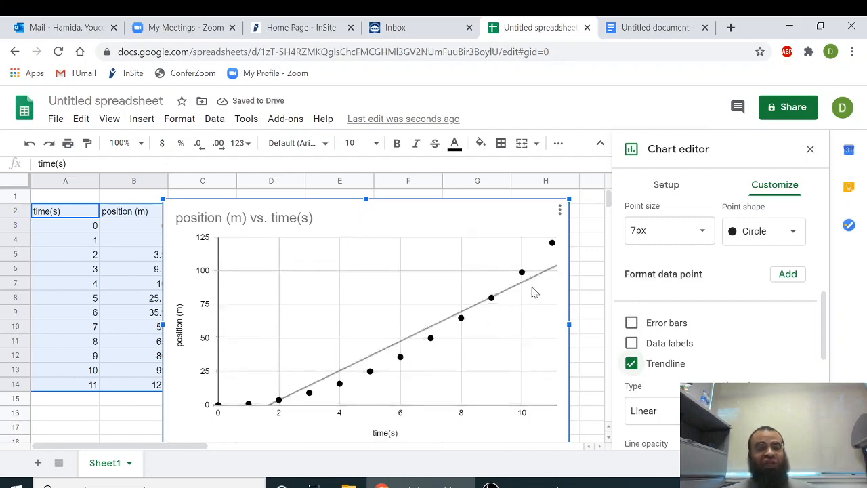
pyautogui.click(647, 28)
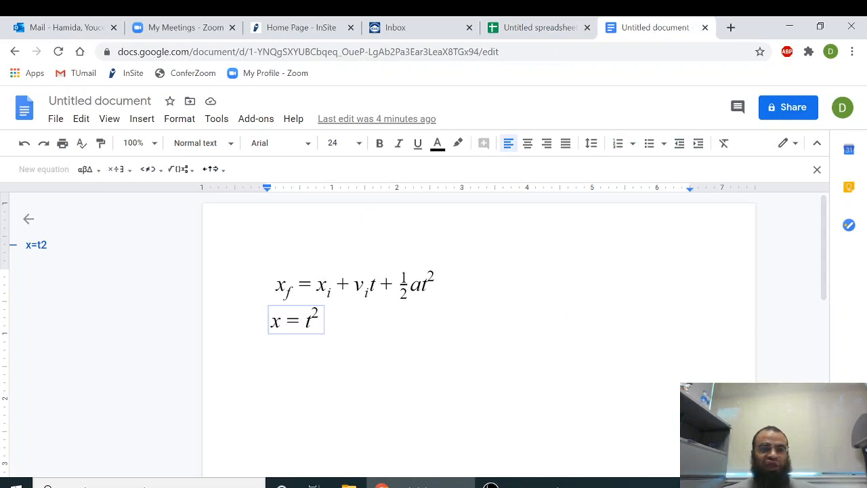
pyautogui.click(526, 27)
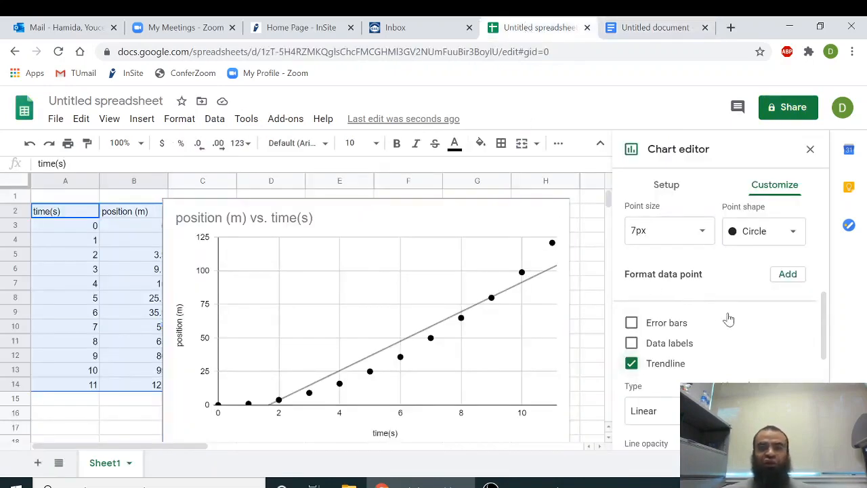
# Step: Try Power Series as the trendline type for the position series
pyautogui.scroll(-2, 722, 332)
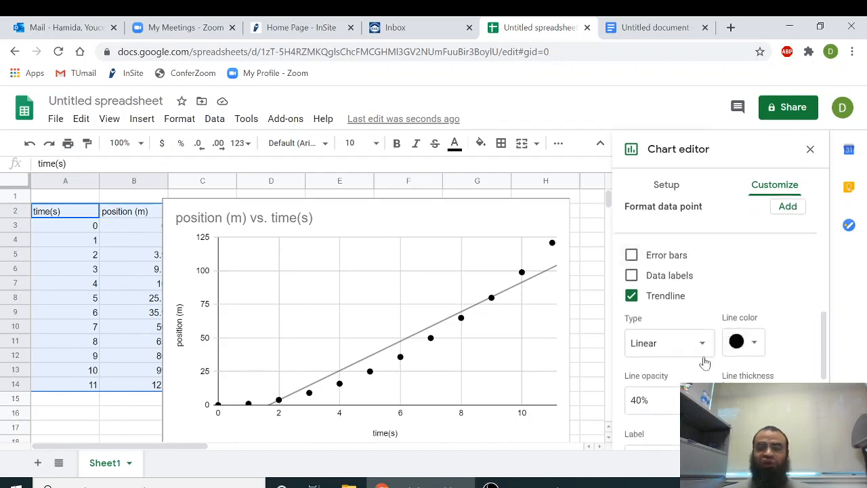
pyautogui.click(702, 337)
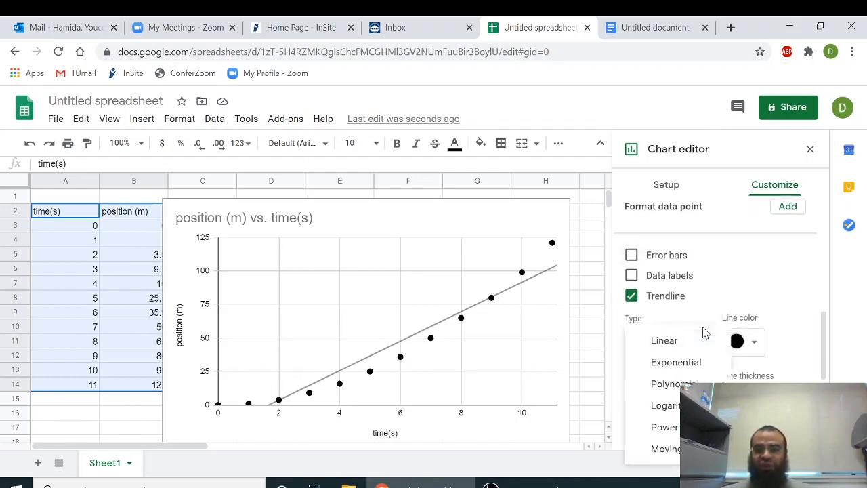
pyautogui.click(665, 427)
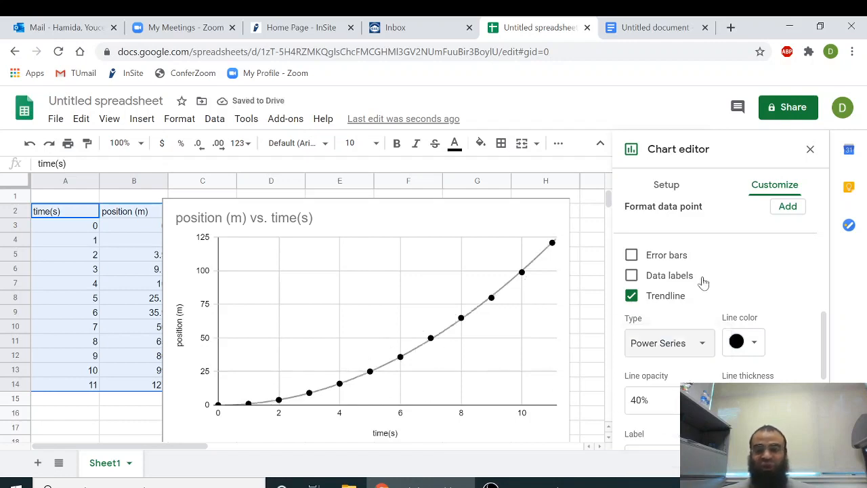
# Step: Set the trendline type of the position series to Polynomial
pyautogui.scroll(-1, 743, 273)
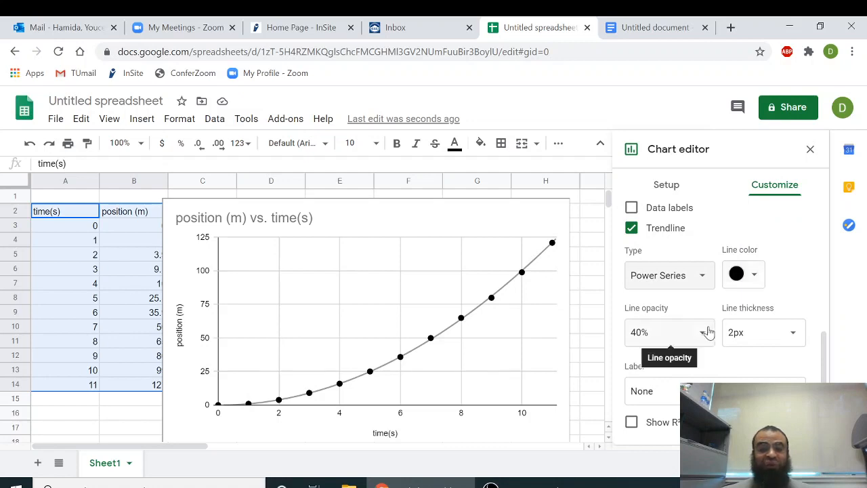
pyautogui.click(702, 290)
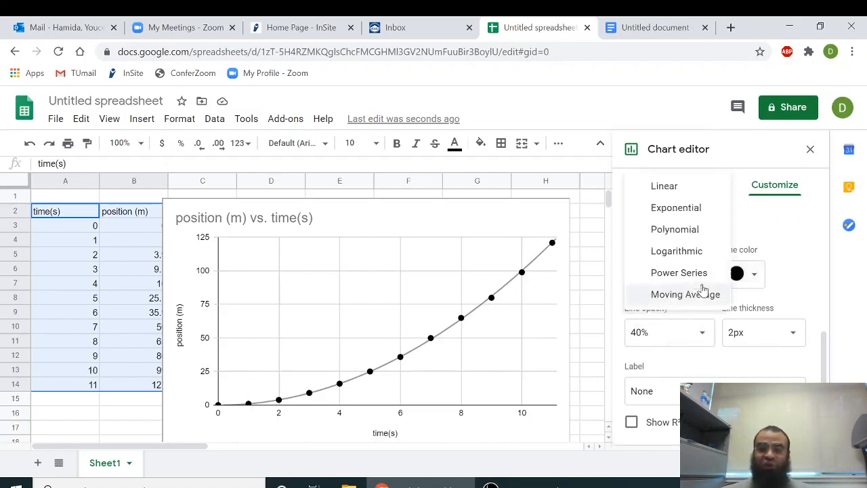
pyautogui.click(680, 230)
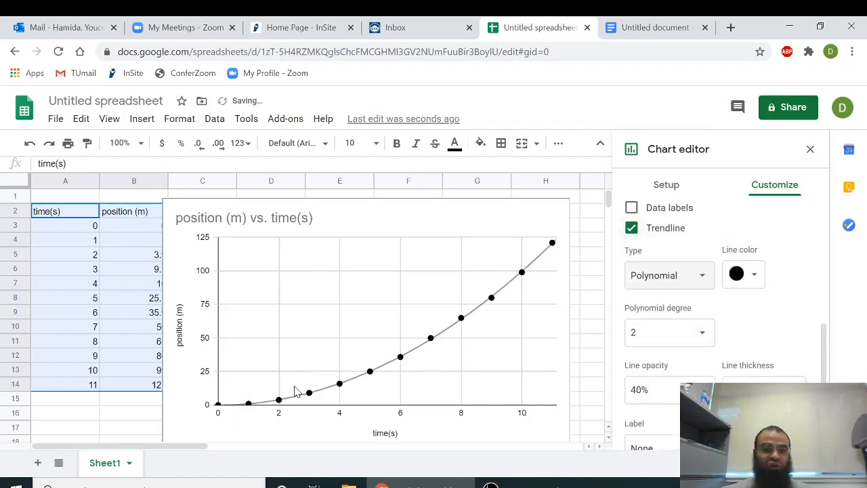
# Step: Try polynomial degrees 8 and 10 for the trendline and restore degree 2
pyautogui.click(700, 332)
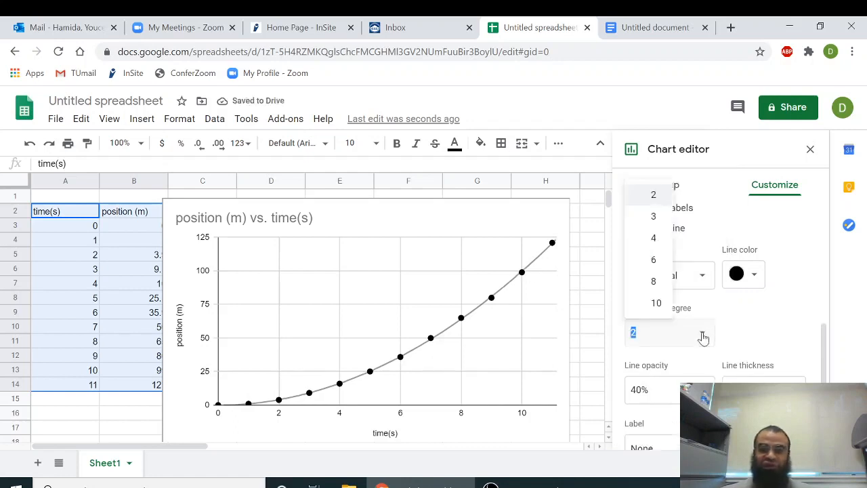
pyautogui.click(663, 287)
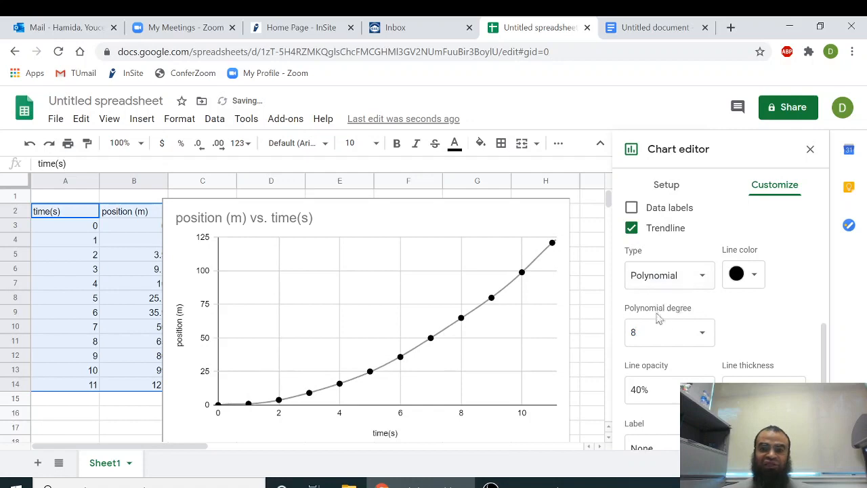
pyautogui.click(701, 333)
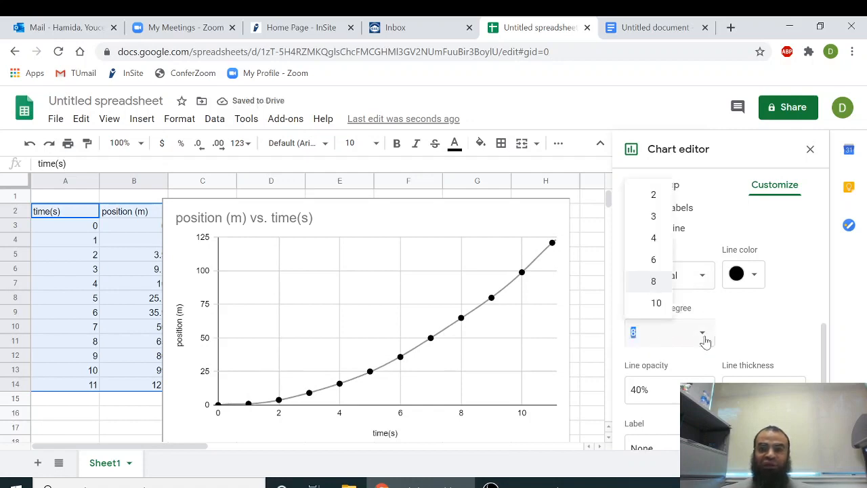
pyautogui.click(656, 306)
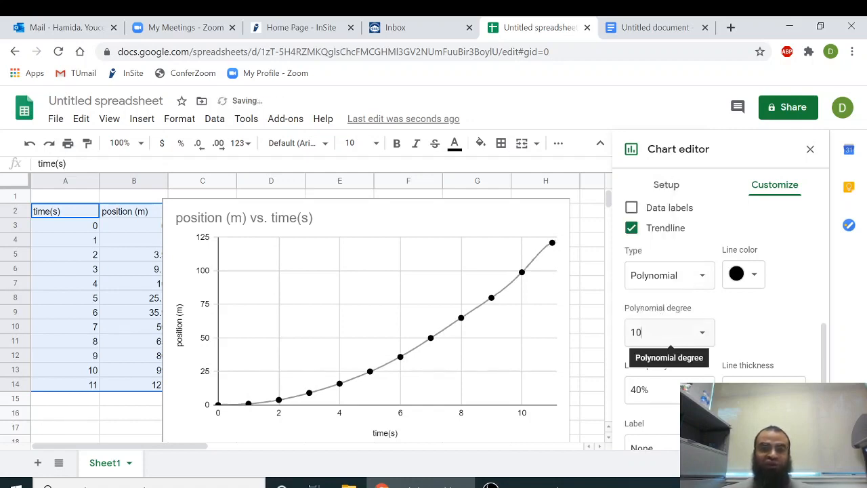
pyautogui.click(703, 333)
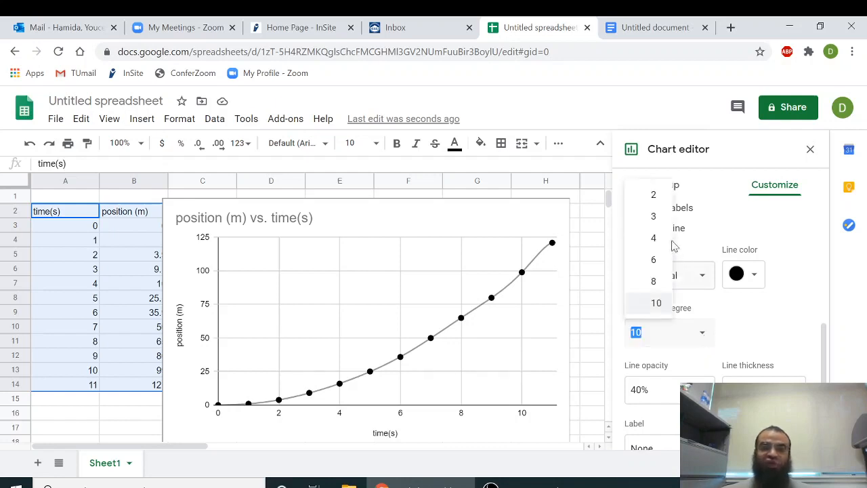
pyautogui.click(656, 195)
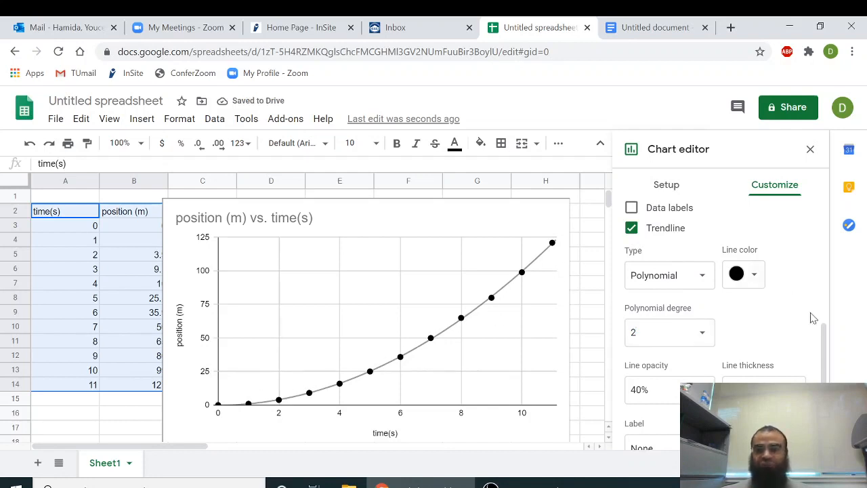
# Step: Label the trendline with its equation and show its R² value
pyautogui.scroll(-2, 813, 318)
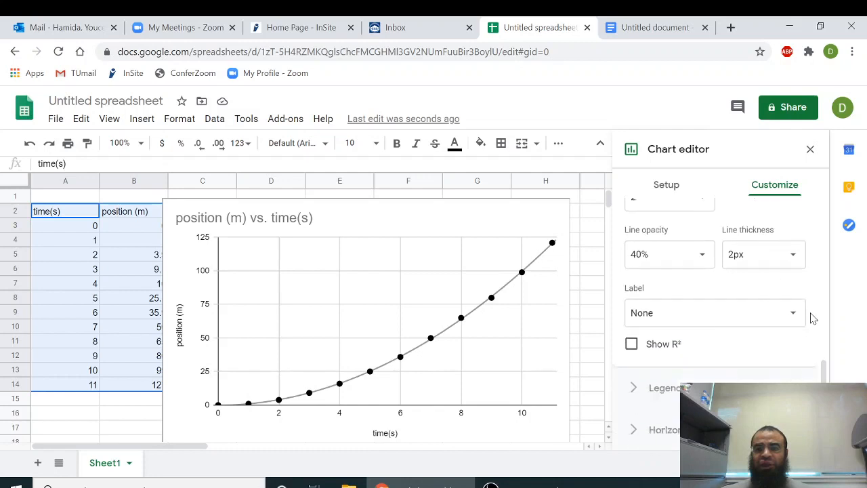
pyautogui.scroll(1, 705, 329)
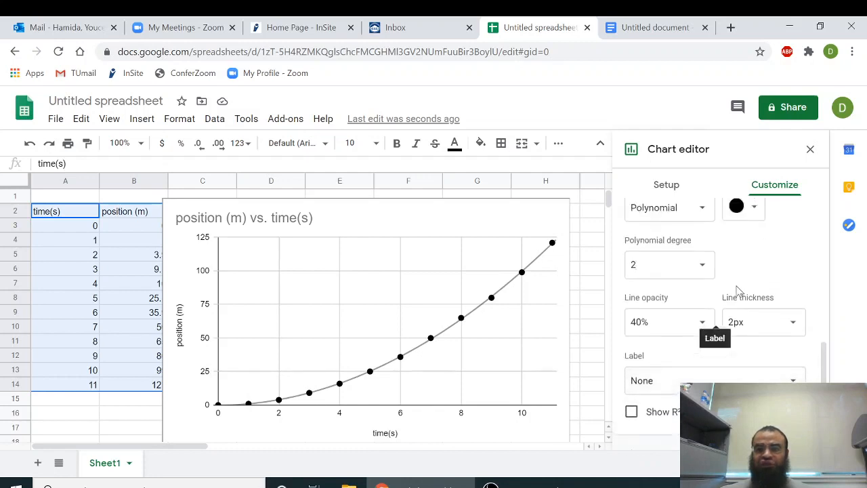
pyautogui.scroll(-1, 786, 303)
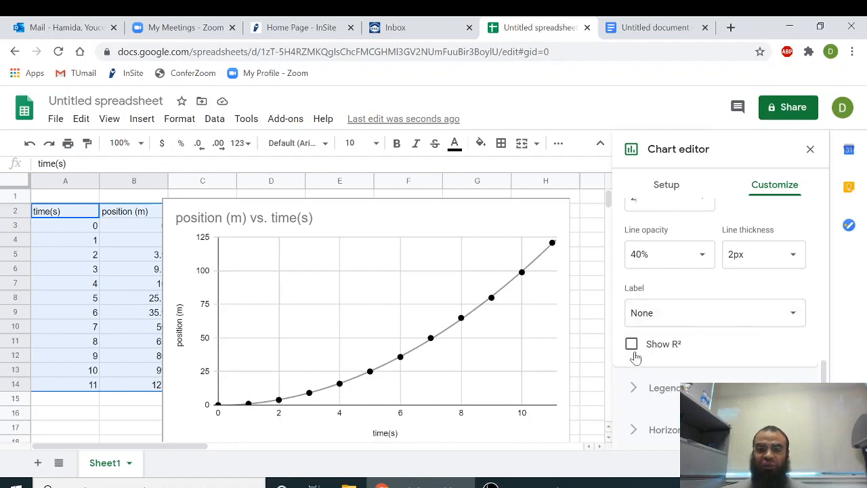
pyautogui.click(760, 324)
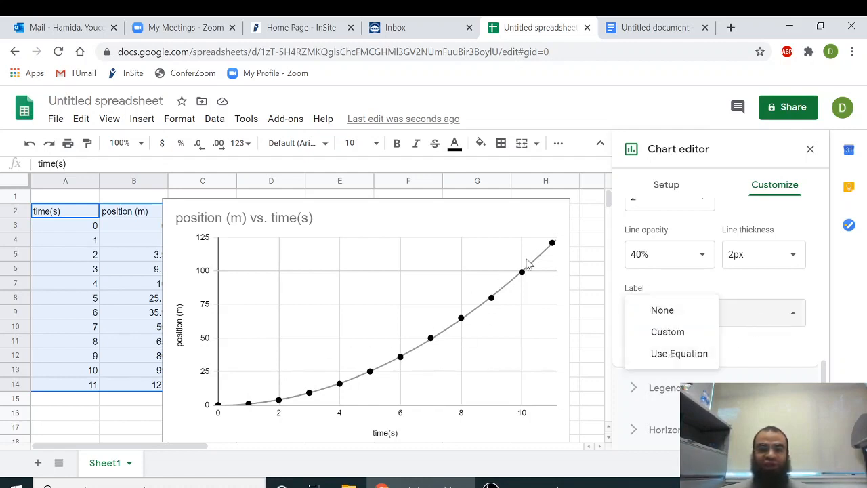
pyautogui.click(679, 354)
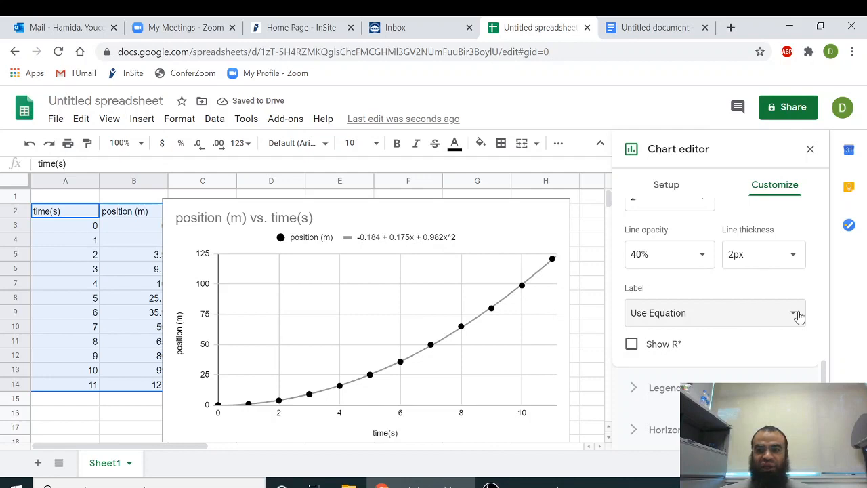
pyautogui.click(632, 346)
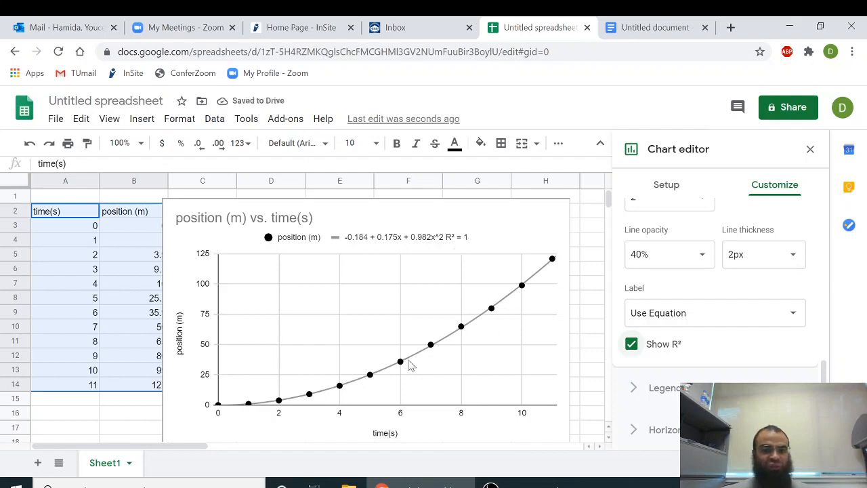
# Step: Turn on error bars for the position series
pyautogui.scroll(-1, 784, 328)
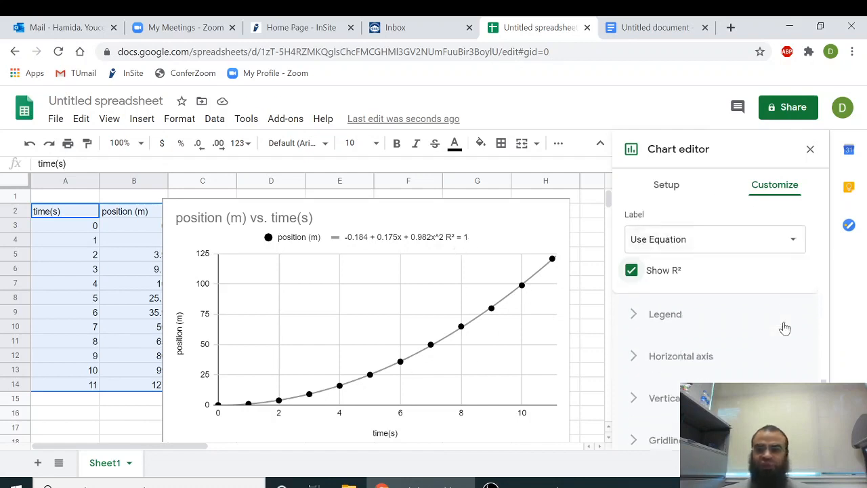
pyautogui.scroll(4, 775, 336)
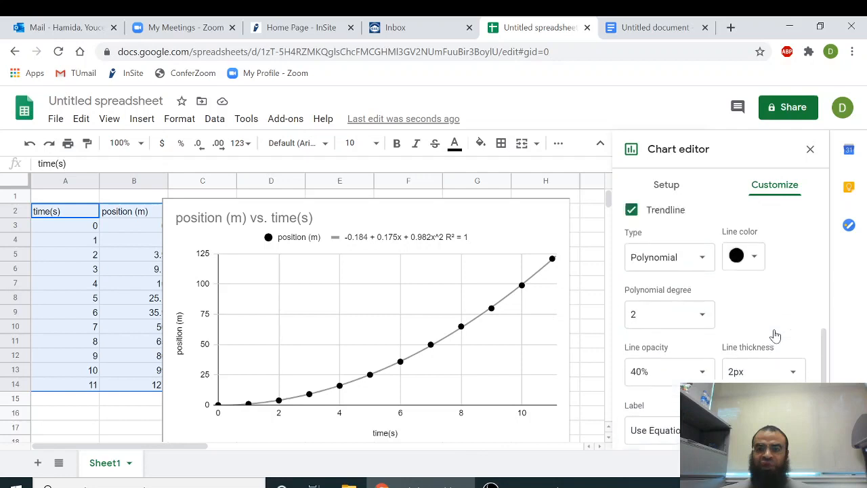
pyautogui.scroll(1, 770, 335)
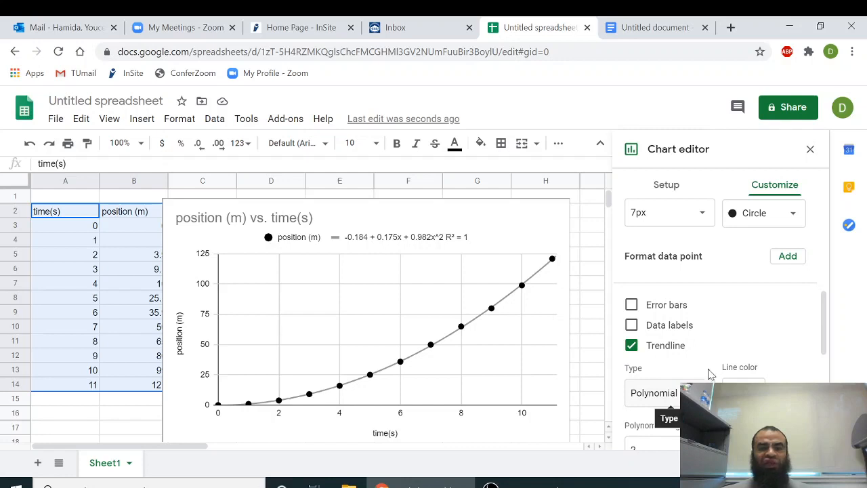
pyautogui.click(631, 304)
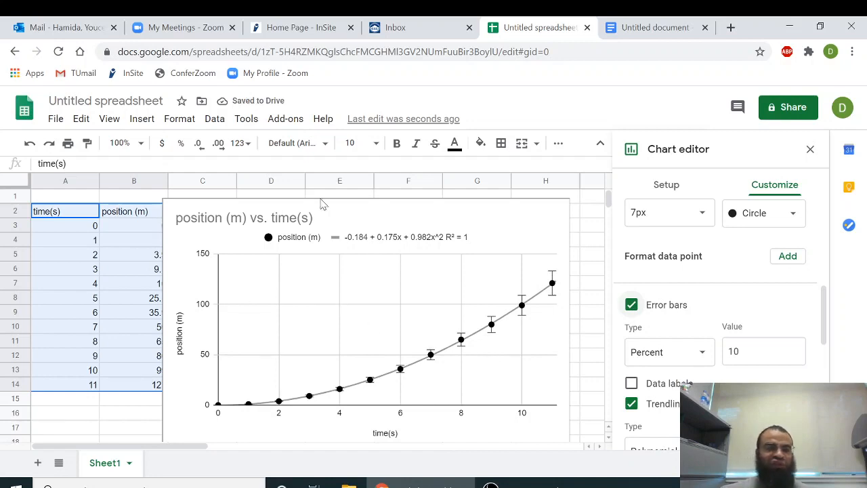
# Step: Move the chart slightly to the right so it clears the position values in column B
pyautogui.click(461, 215)
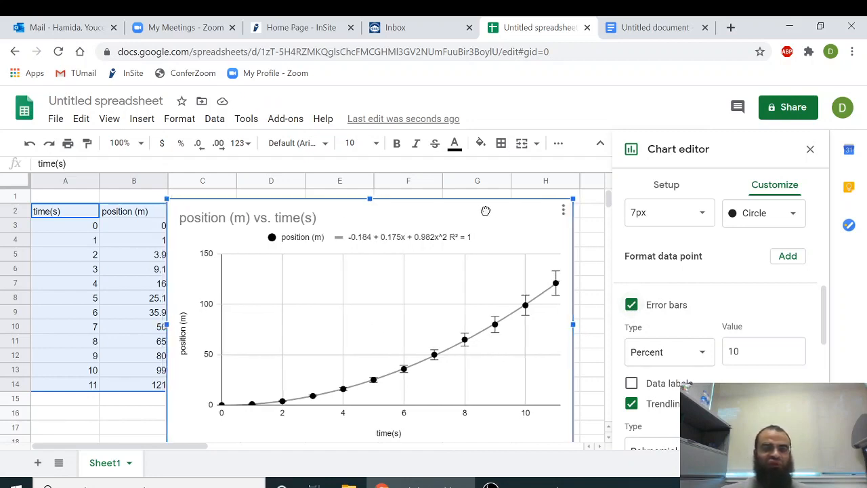
pyautogui.moveTo(486, 211); pyautogui.dragTo(504, 211)
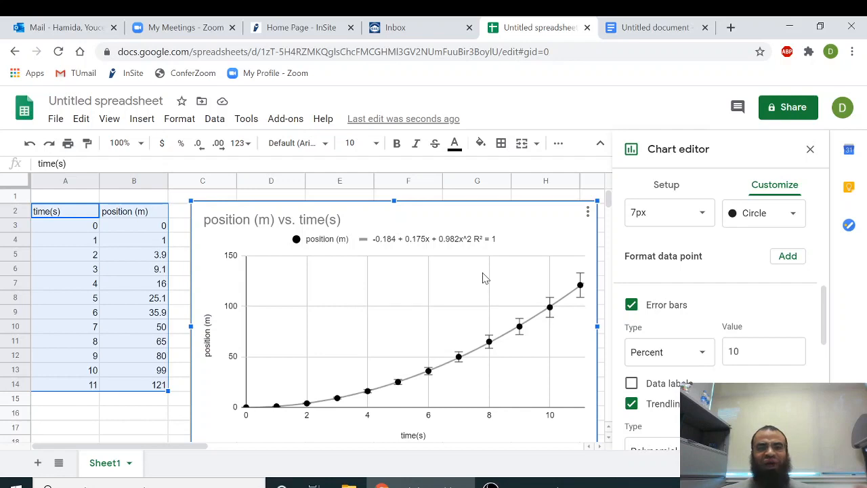
# Step: Try Constant error bars with a value of 0.01 on the position series and turn the error bars off
pyautogui.click(703, 355)
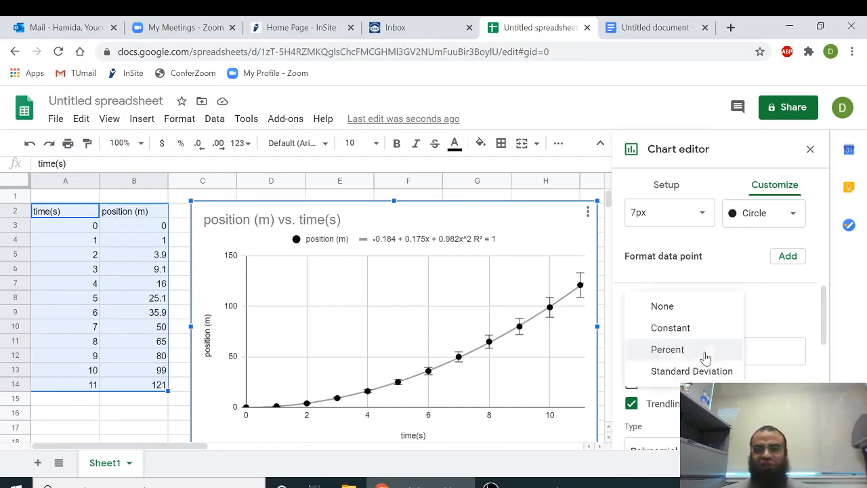
pyautogui.click(655, 329)
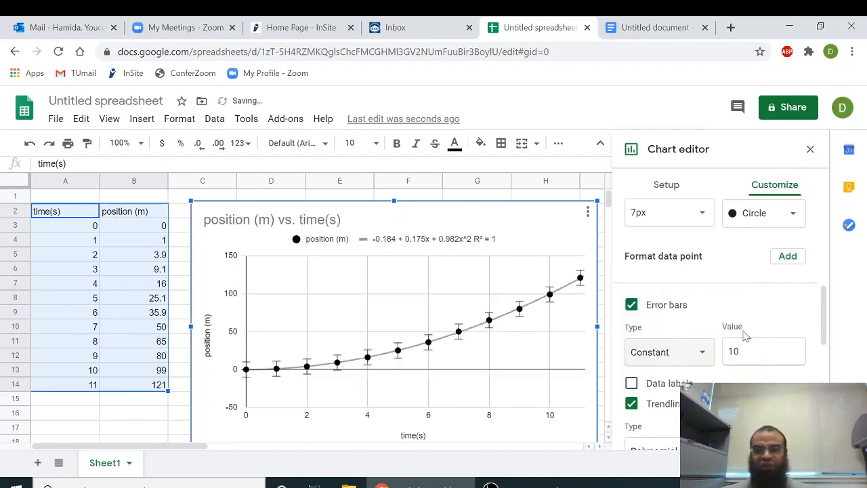
pyautogui.click(757, 360)
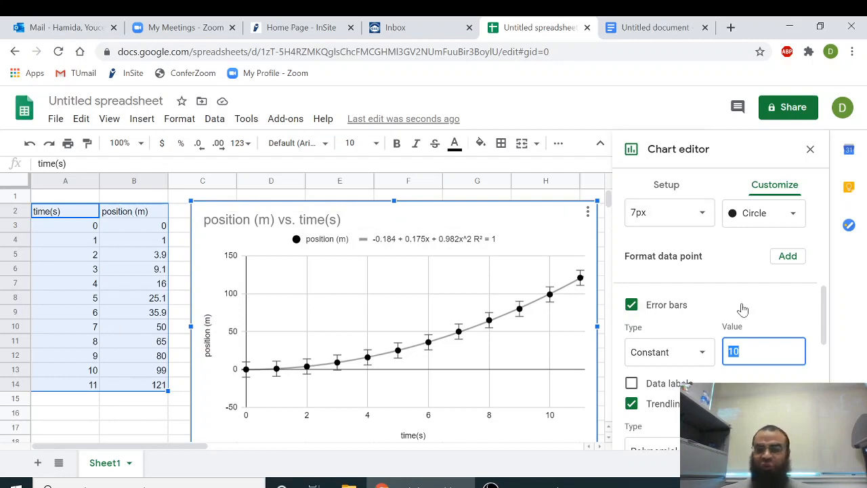
pyautogui.write('0')
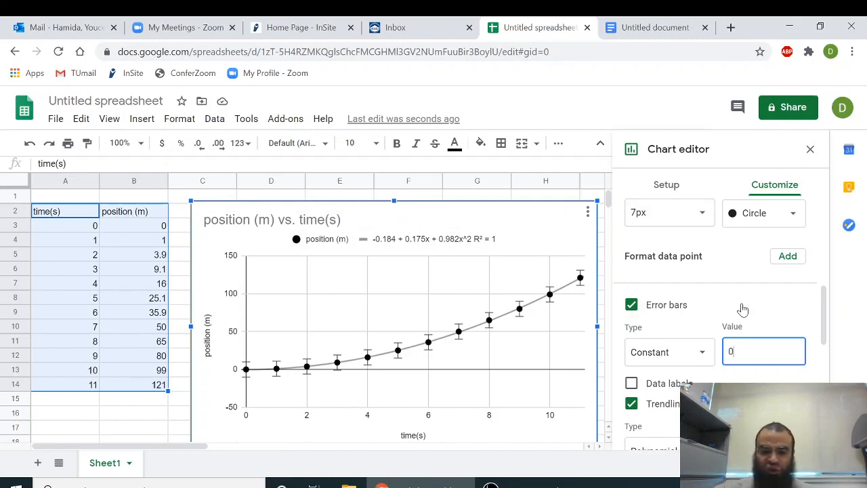
pyautogui.press('BackSpace')
pyautogui.press('BackSpace')
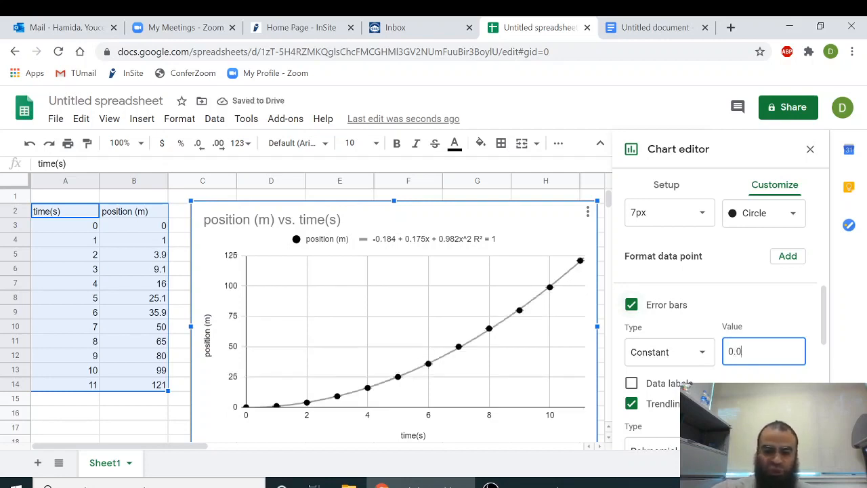
pyautogui.write('.01')
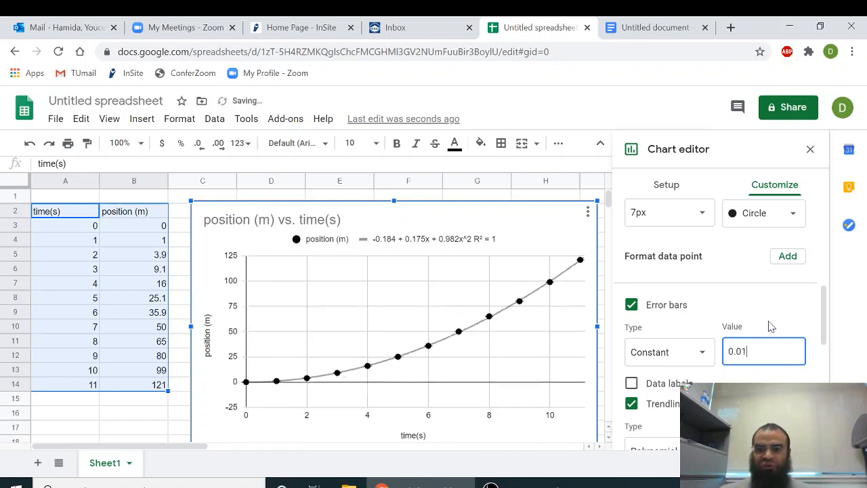
pyautogui.click(770, 326)
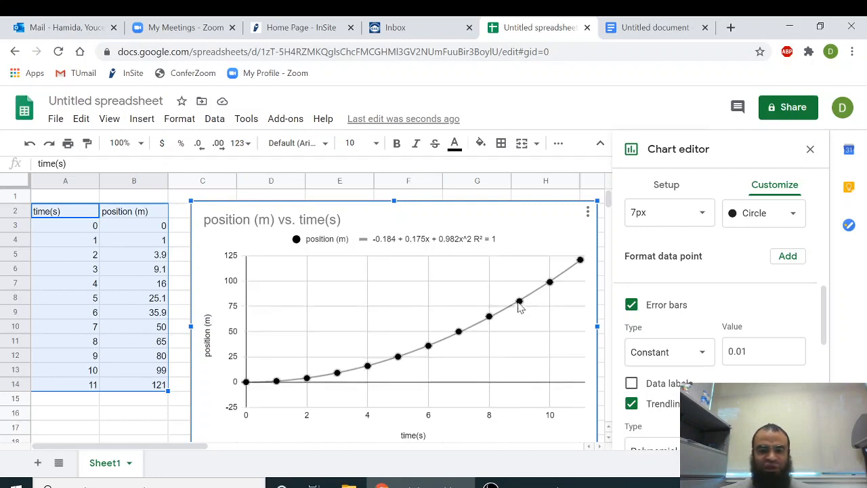
pyautogui.scroll(-2, 794, 359)
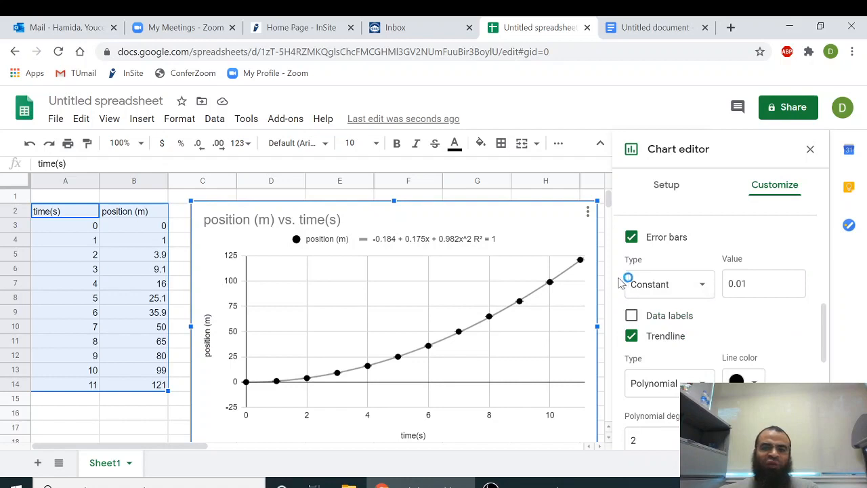
pyautogui.click(633, 238)
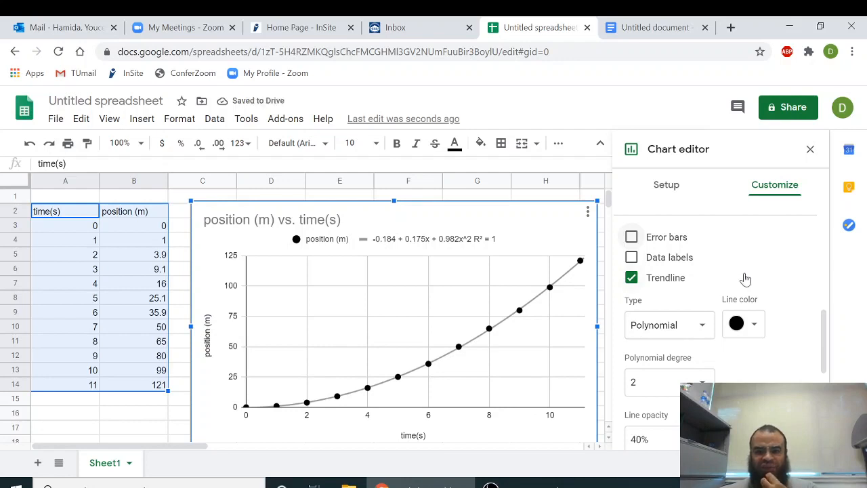
pyautogui.scroll(-2, 745, 279)
pyautogui.scroll(-2, 770, 282)
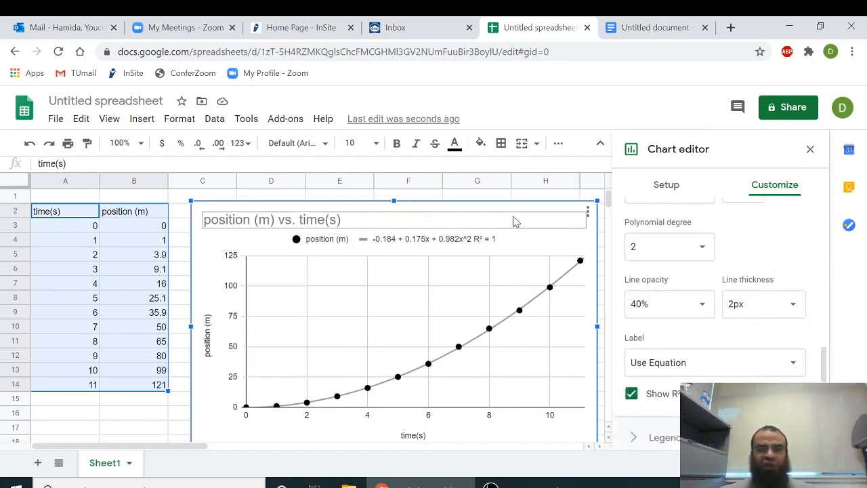
pyautogui.rightClick(569, 245)
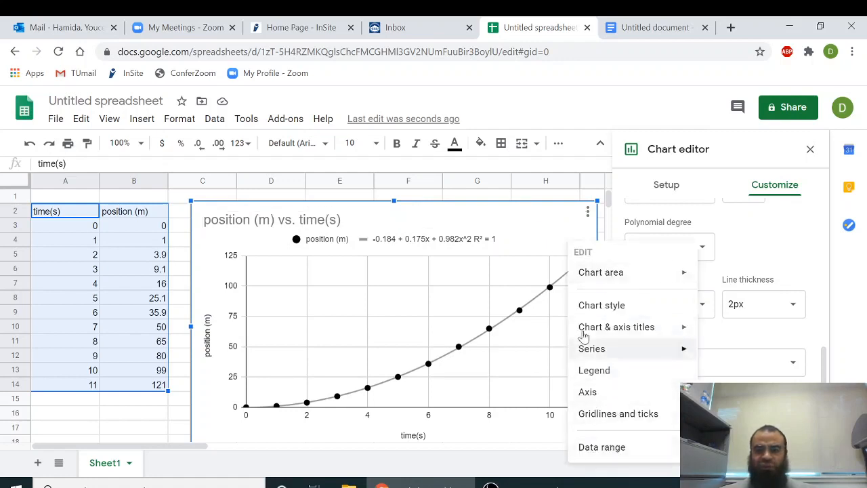
pyautogui.click(554, 248)
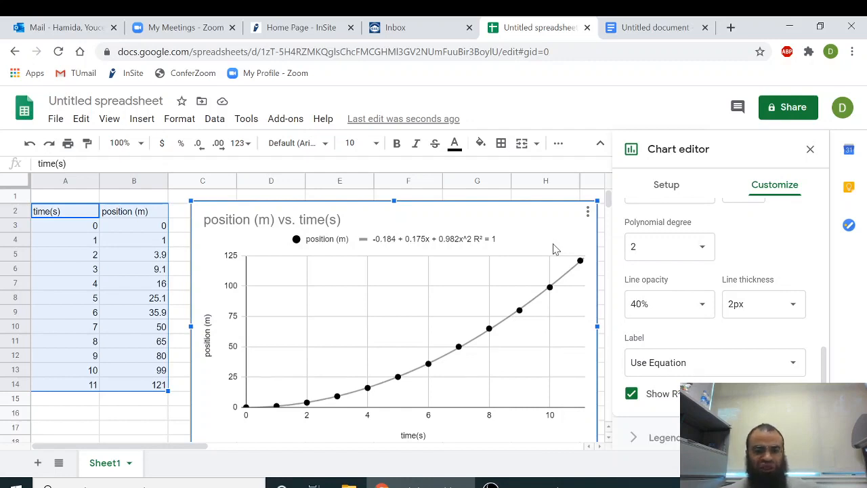
# Step: Switch to the Google Docs document and start a new line below the equation x = t²
pyautogui.click(630, 31)
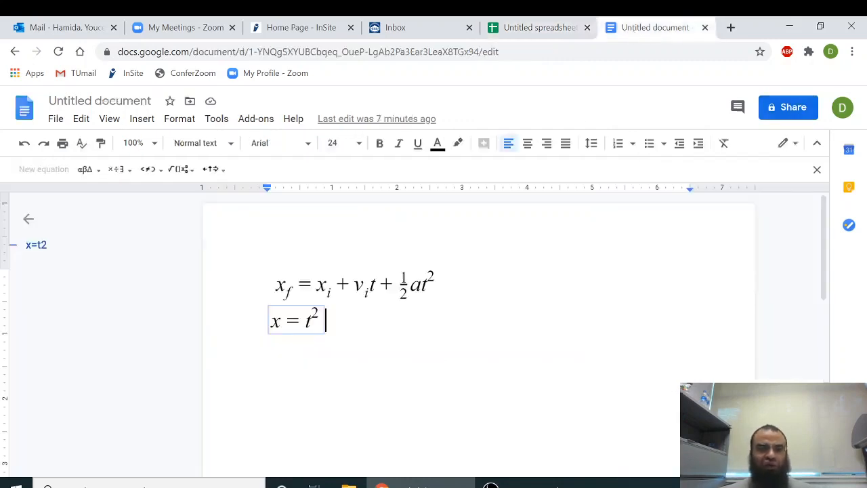
pyautogui.press('Return')
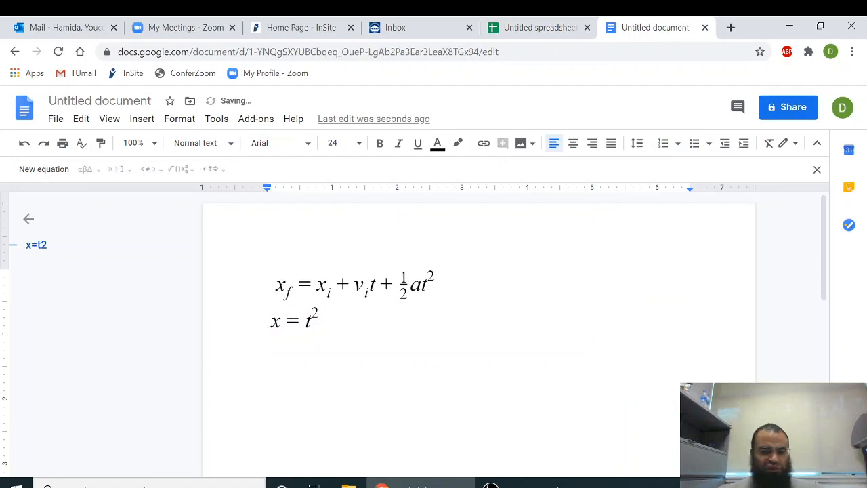
pyautogui.write("Let's try one more time: Zoom on Wednesday and Thursday")
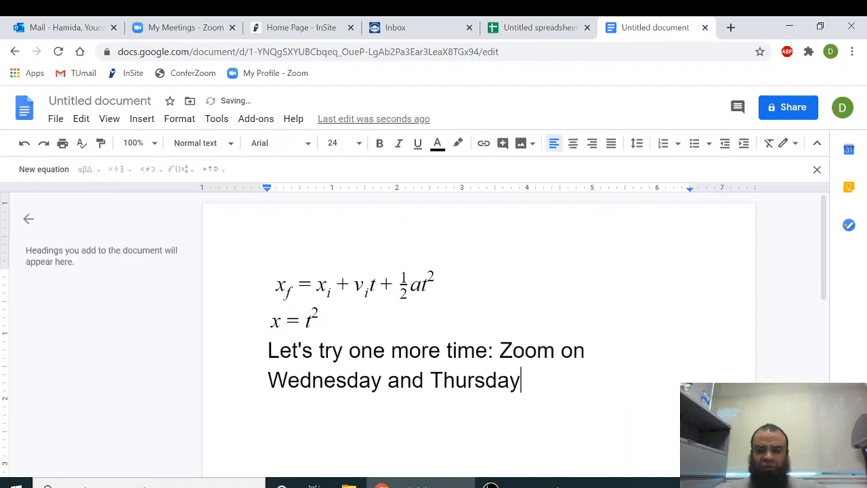
pyautogui.press('BackSpace')
pyautogui.press('BackSpace')
pyautogui.press('BackSpace')
pyautogui.press('BackSpace')
pyautogui.press('BackSpace')
pyautogui.press('BackSpace')
pyautogui.press('BackSpace')
pyautogui.press('BackSpace')
pyautogui.press('BackSpace')
pyautogui.press('BackSpace')
pyautogui.press('BackSpace')
pyautogui.press('BackSpace')
pyautogui.press('BackSpace')
pyautogui.press('BackSpace')
pyautogui.press('BackSpace')
pyautogui.press('BackSpace')
pyautogui.press('BackSpace')
pyautogui.press('BackSpace')
pyautogui.press('BackSpace')
pyautogui.press('BackSpace')
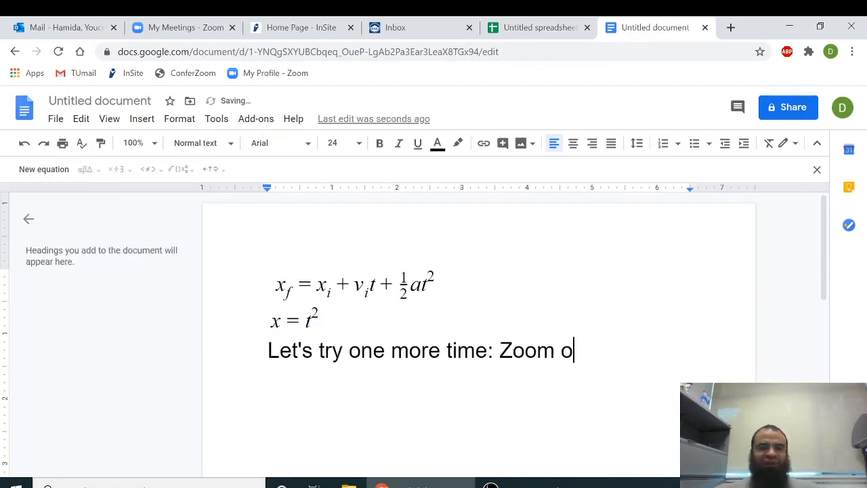
pyautogui.press('BackSpace')
pyautogui.press('BackSpace')
pyautogui.press('BackSpace')
pyautogui.press('BackSpace')
pyautogui.press('BackSpace')
pyautogui.press('BackSpace')
pyautogui.press('BackSpace')
pyautogui.press('BackSpace')
pyautogui.press('BackSpace')
pyautogui.press('BackSpace')
pyautogui.press('BackSpace')
pyautogui.press('BackSpace')
pyautogui.press('BackSpace')
pyautogui.press('BackSpace')
pyautogui.press('BackSpace')
pyautogui.press('BackSpace')
pyautogui.press('BackSpace')
pyautogui.press('BackSpace')
pyautogui.press('BackSpace')
pyautogui.press('BackSpace')
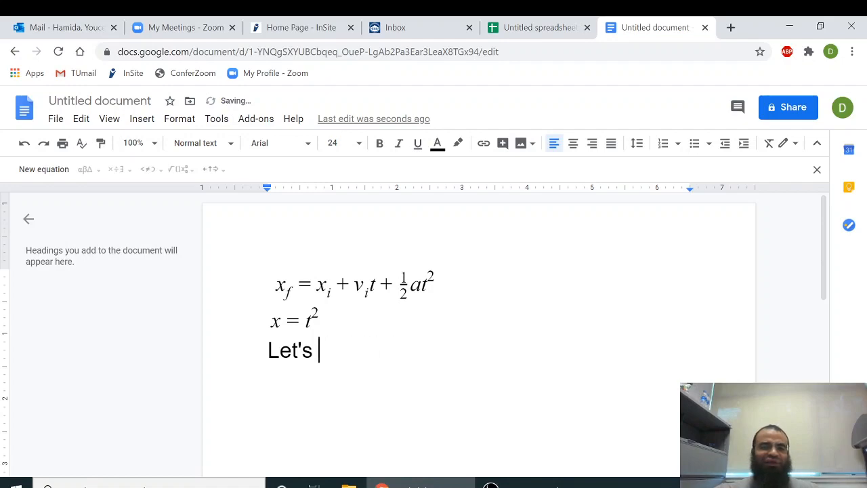
pyautogui.press('BackSpace')
pyautogui.press('BackSpace')
pyautogui.press('BackSpace')
pyautogui.press('BackSpace')
pyautogui.press('BackSpace')
pyautogui.press('BackSpace')
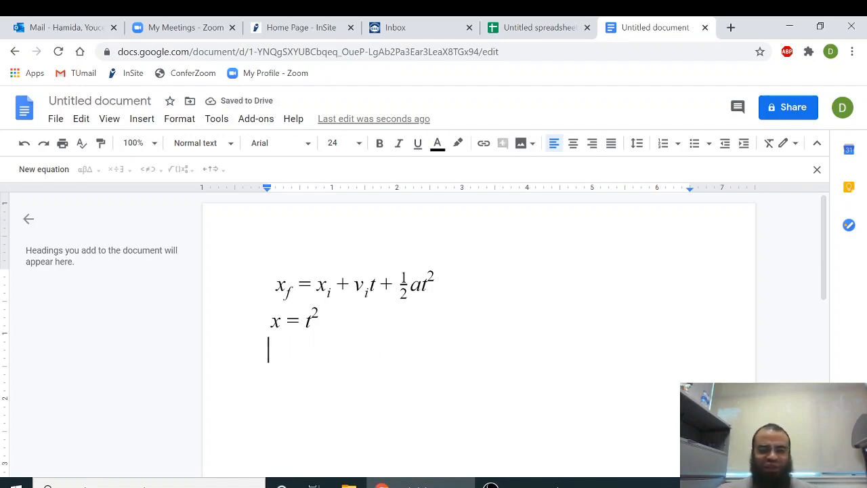
pyautogui.click(483, 483)
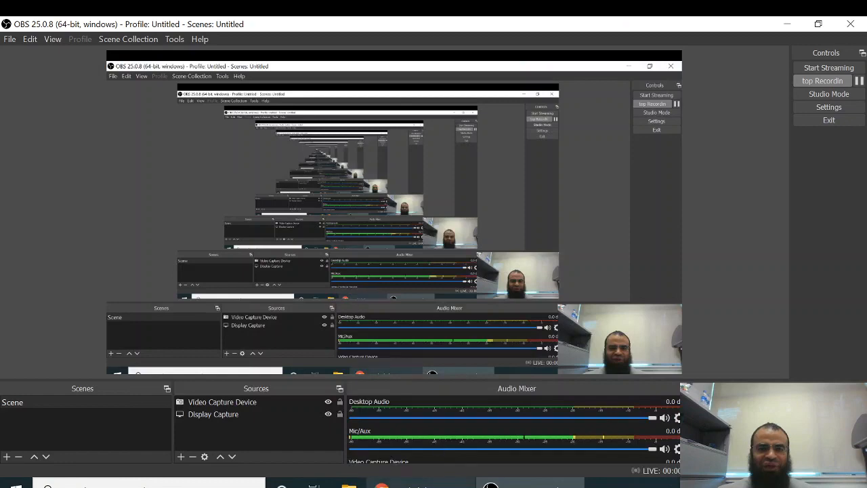
pyautogui.click(381, 482)
# Step: Return to the Google Sheets spreadsheet and copy the position (m) vs. time(s) chart
pyautogui.click(531, 28)
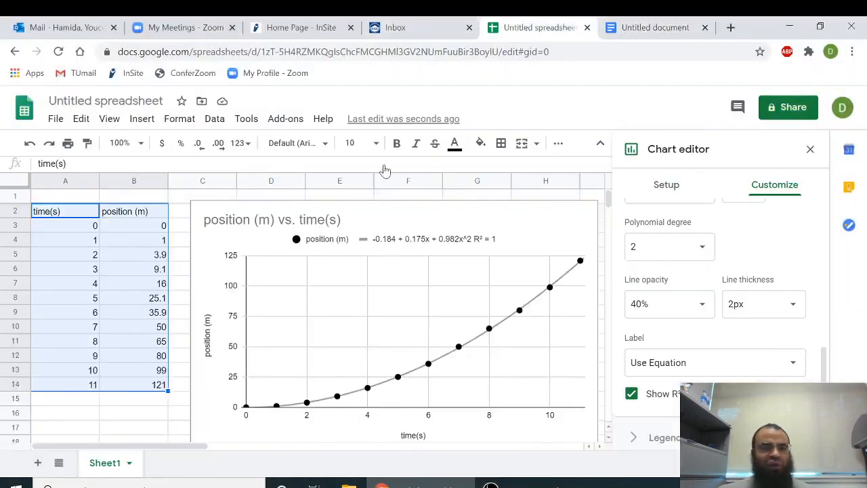
pyautogui.click(504, 220)
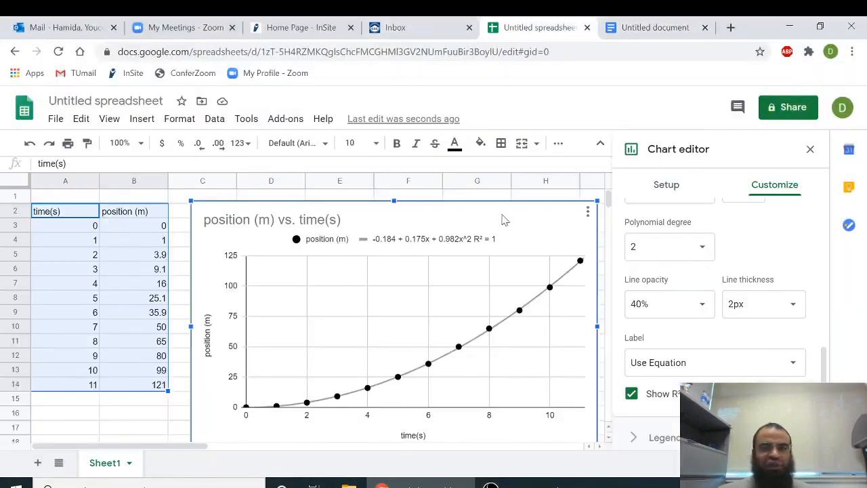
pyautogui.rightClick(503, 221)
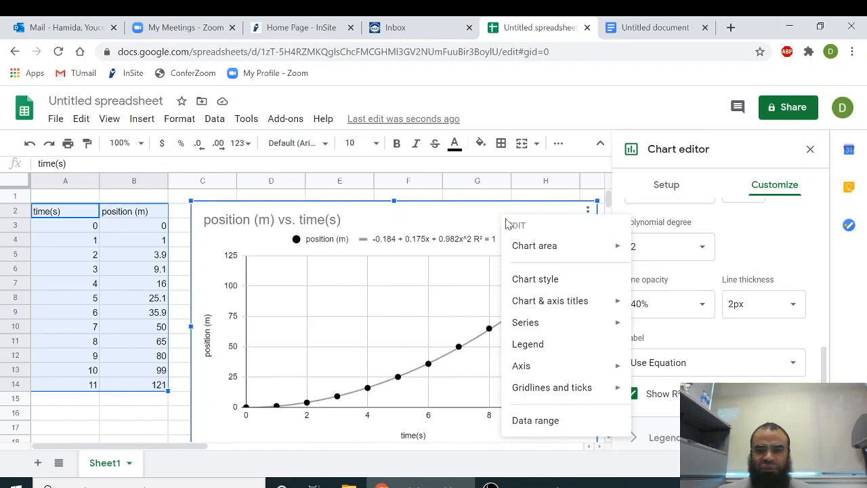
pyautogui.moveTo(545, 248)
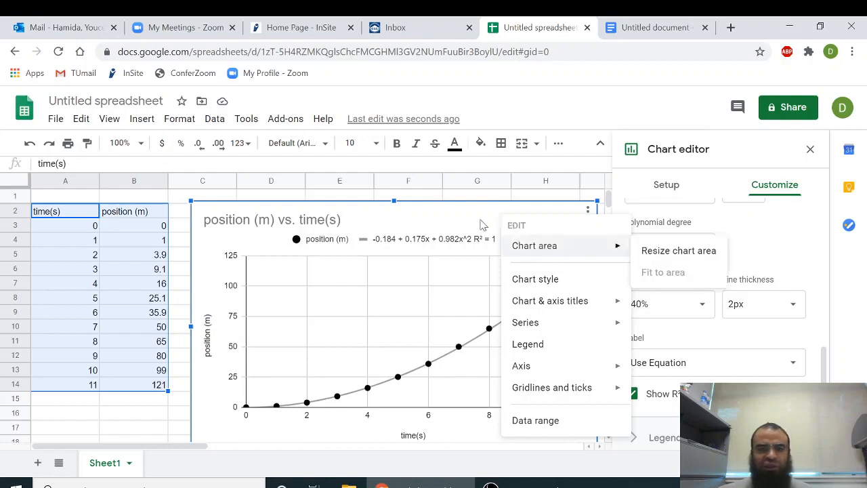
pyautogui.click(178, 197)
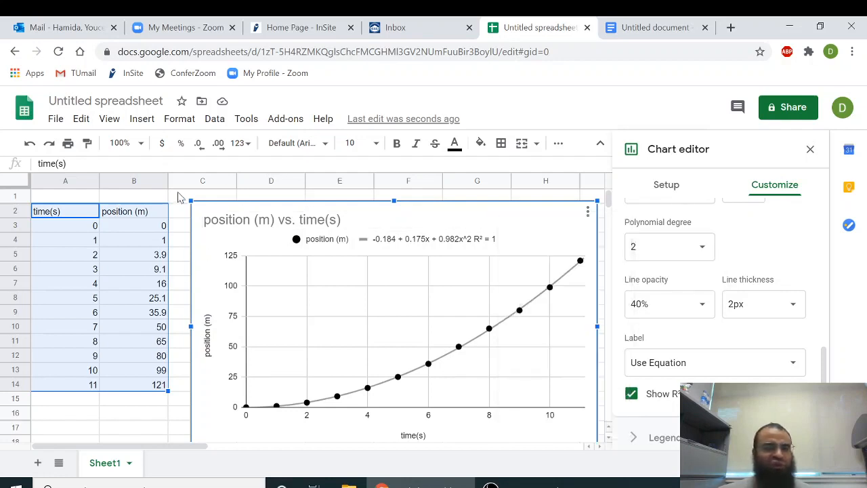
pyautogui.click(81, 119)
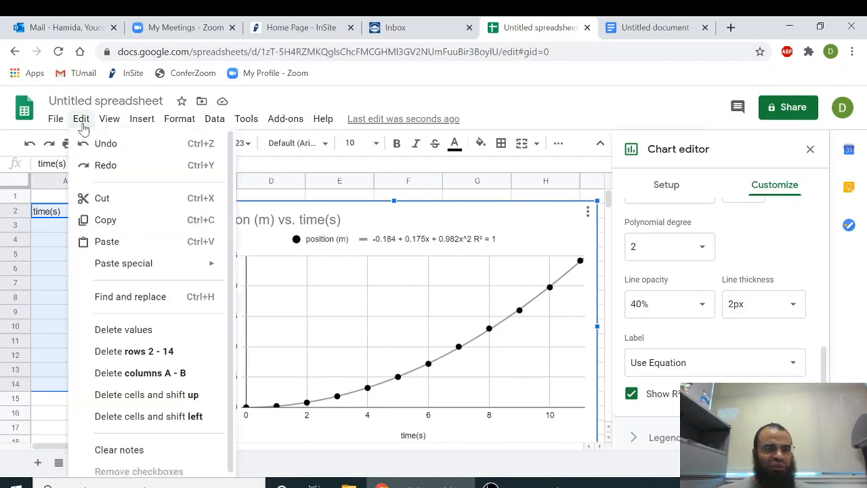
pyautogui.click(117, 223)
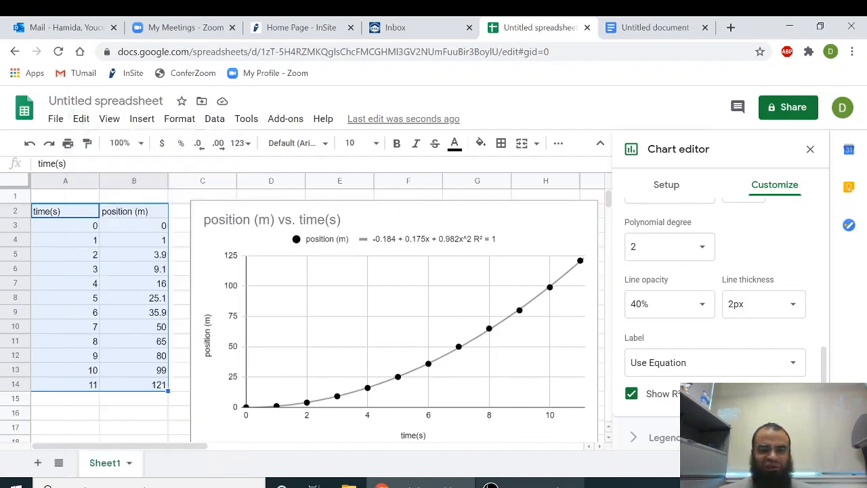
# Step: Paste the copied chart unlinked from the spreadsheet on the line below x = t² in the Google Docs document
pyautogui.click(619, 28)
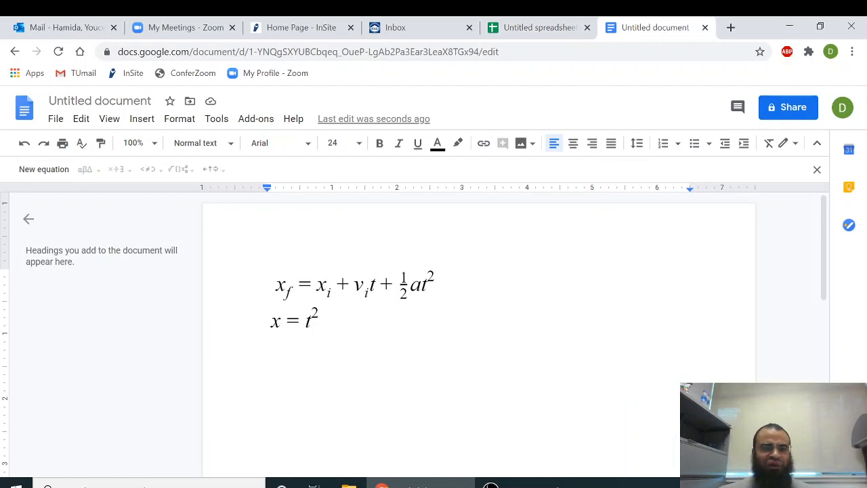
pyautogui.rightClick(298, 353)
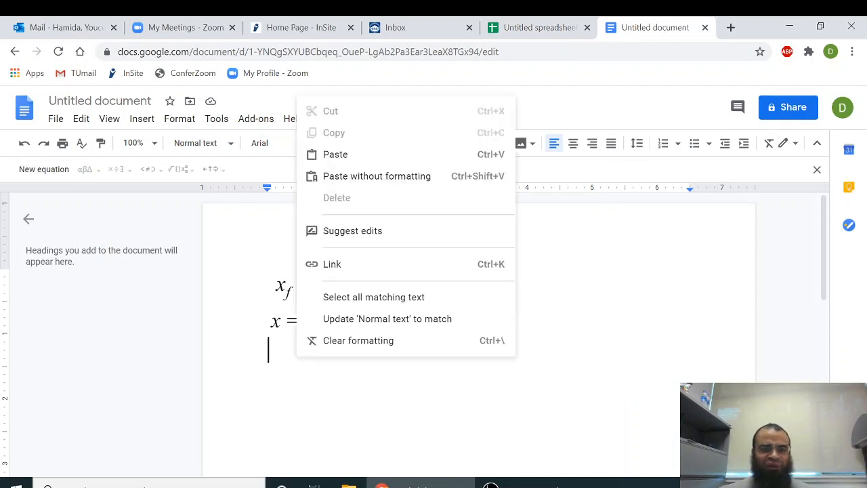
pyautogui.click(366, 156)
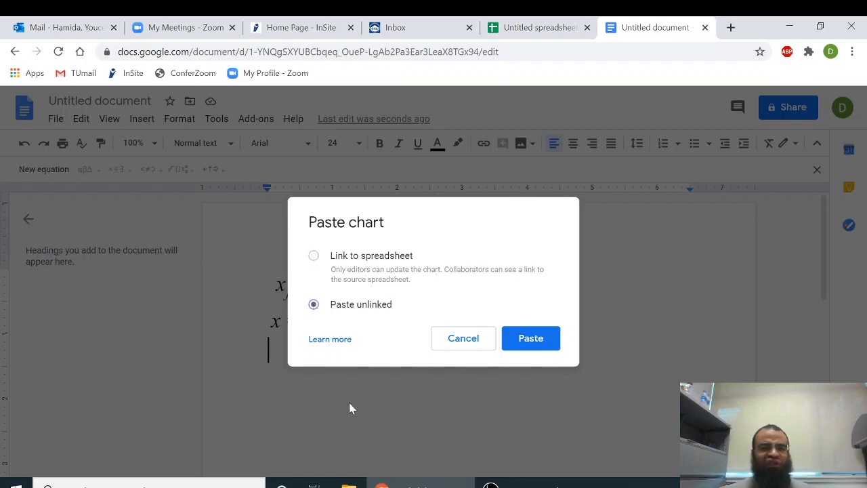
pyautogui.click(533, 339)
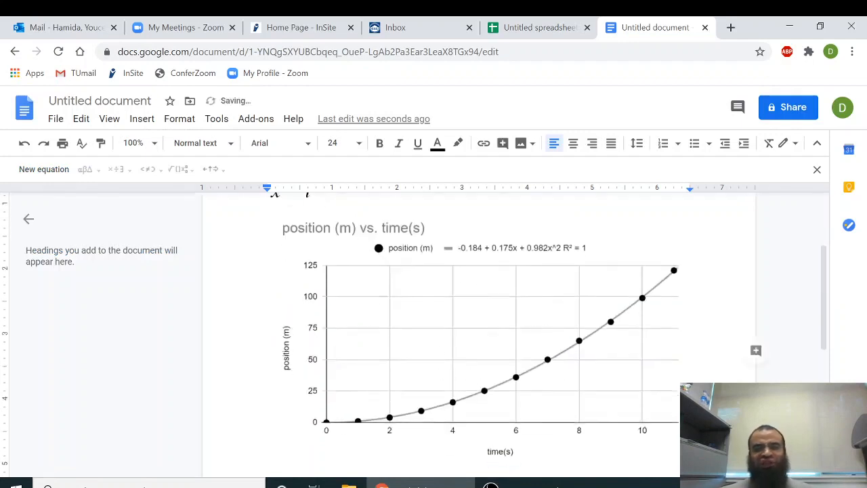
pyautogui.click(538, 27)
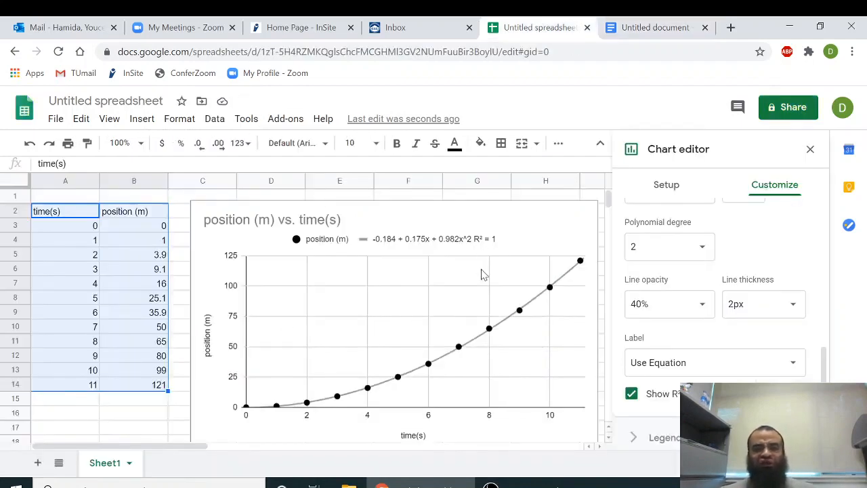
pyautogui.click(626, 26)
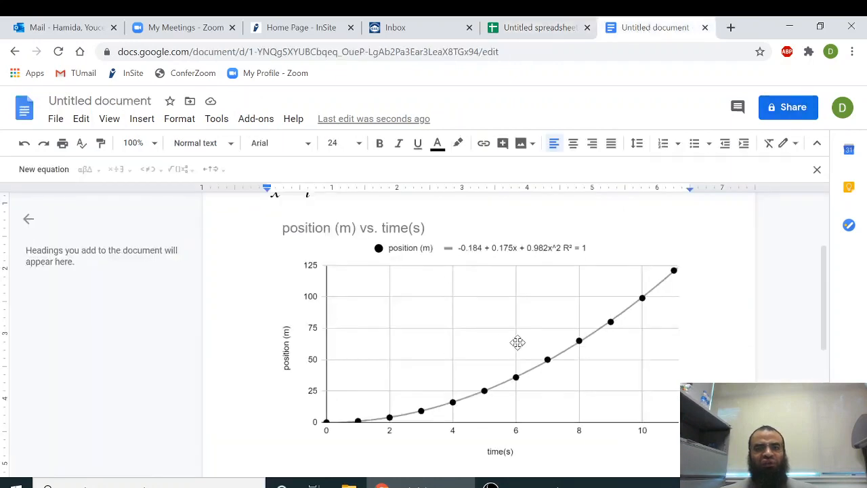